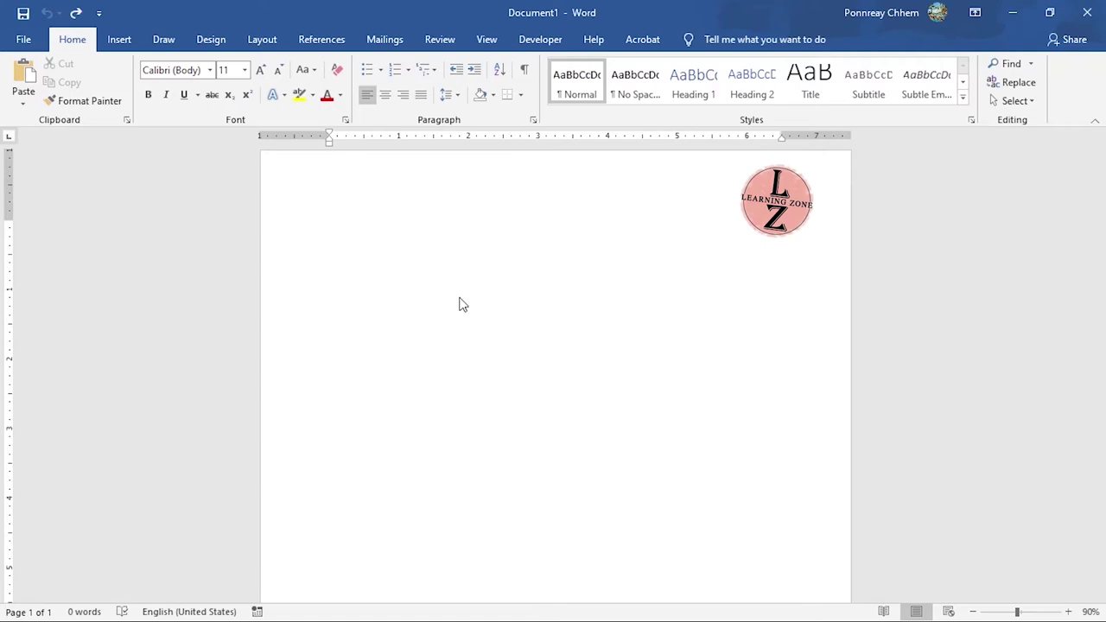
Step: Zoom the blank page out to 60% using Ctrl with the mouse wheel
scroll(459, 304, "up", 3, "ctrl")
scroll(459, 304, "down", 3, "ctrl")
scroll(459, 304, "down", 3, "ctrl")
scroll(459, 304, "up", 2, "ctrl")
left_click_drag(434, 232, 461, 370)
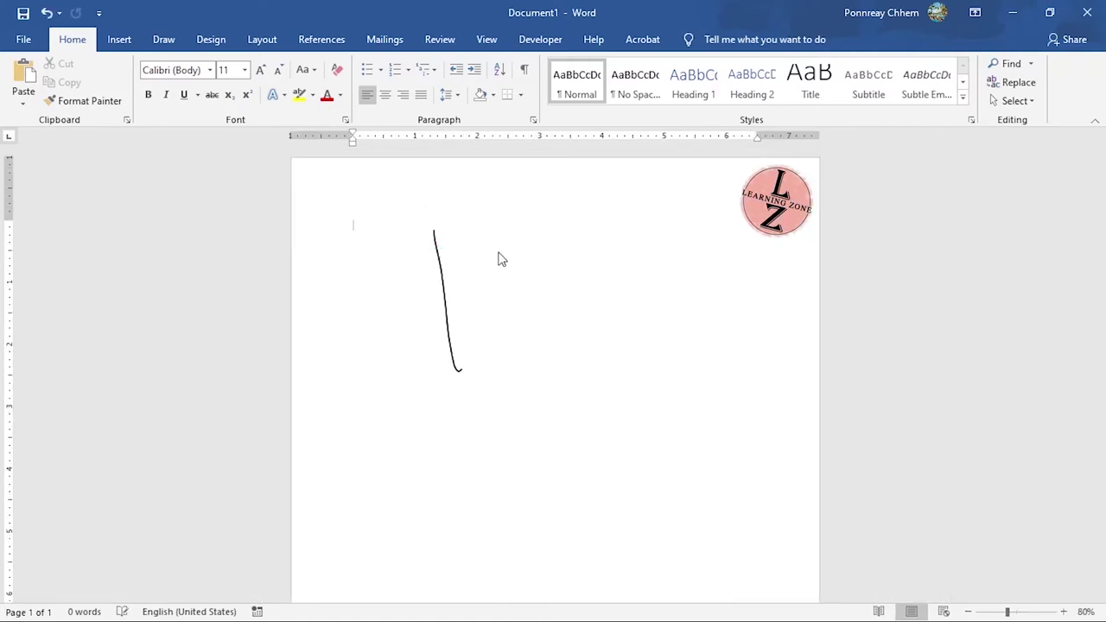
mouse_move(469, 284)
left_mouse_down()
mouse_move(573, 321)
mouse_move(654, 388)
mouse_move(540, 449)
left_mouse_up()
left_click_drag(578, 246, 635, 395)
left_click_drag(374, 524, 471, 398)
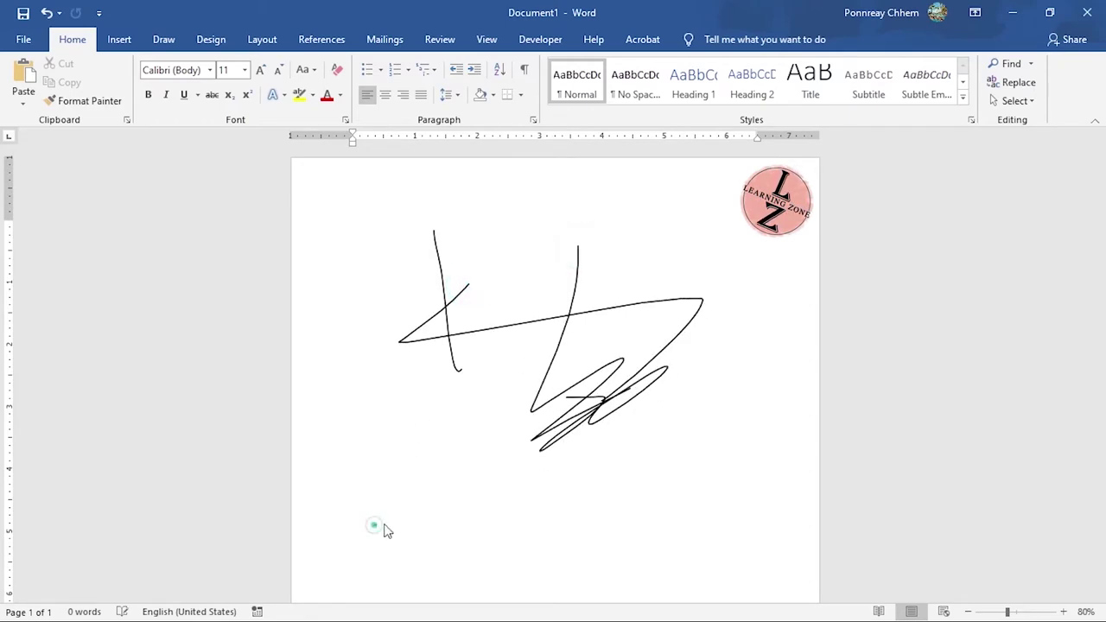
type("v cv vc")
left_click(452, 316)
mouse_move(435, 320)
left_mouse_down()
mouse_move(443, 389)
mouse_move(443, 377)
left_mouse_up()
left_click(399, 223)
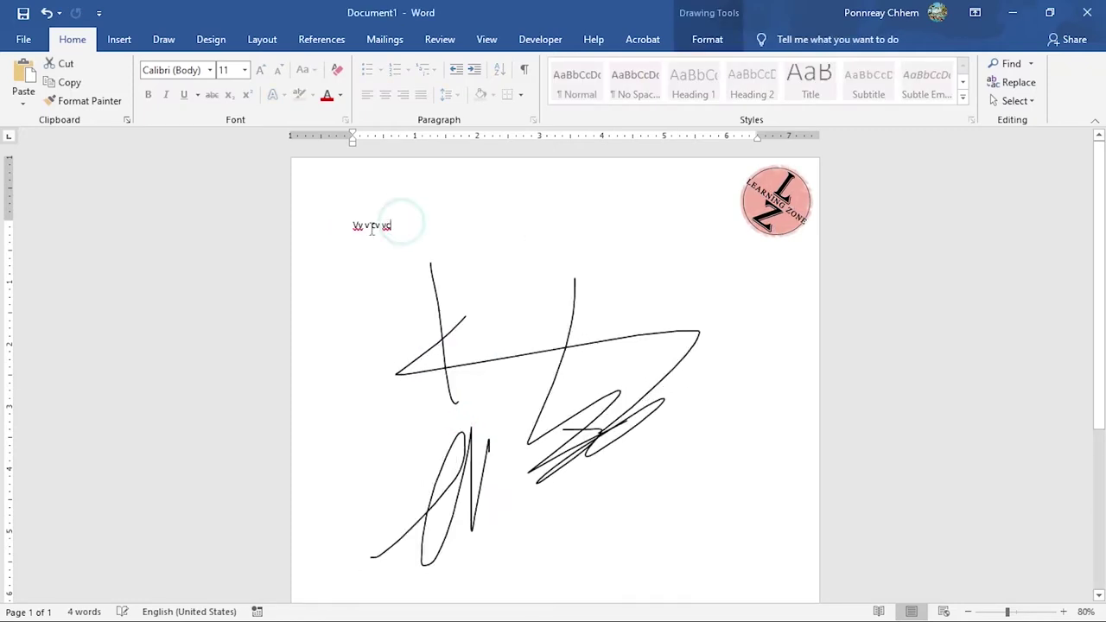
triple_click(341, 227)
key("Delete")
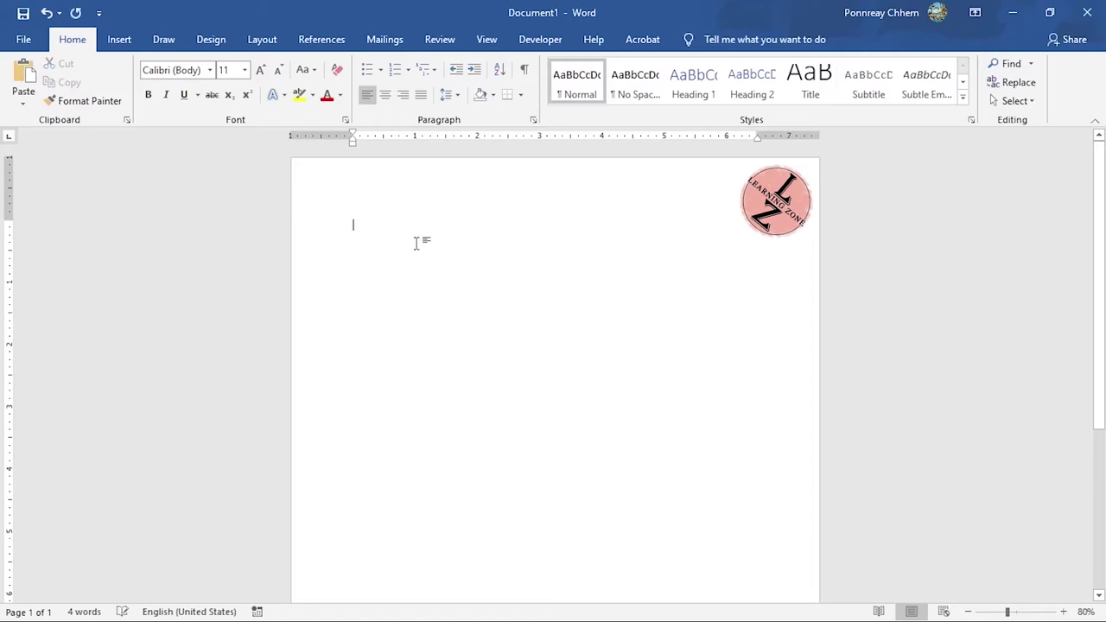
left_click(402, 256)
left_click(544, 372)
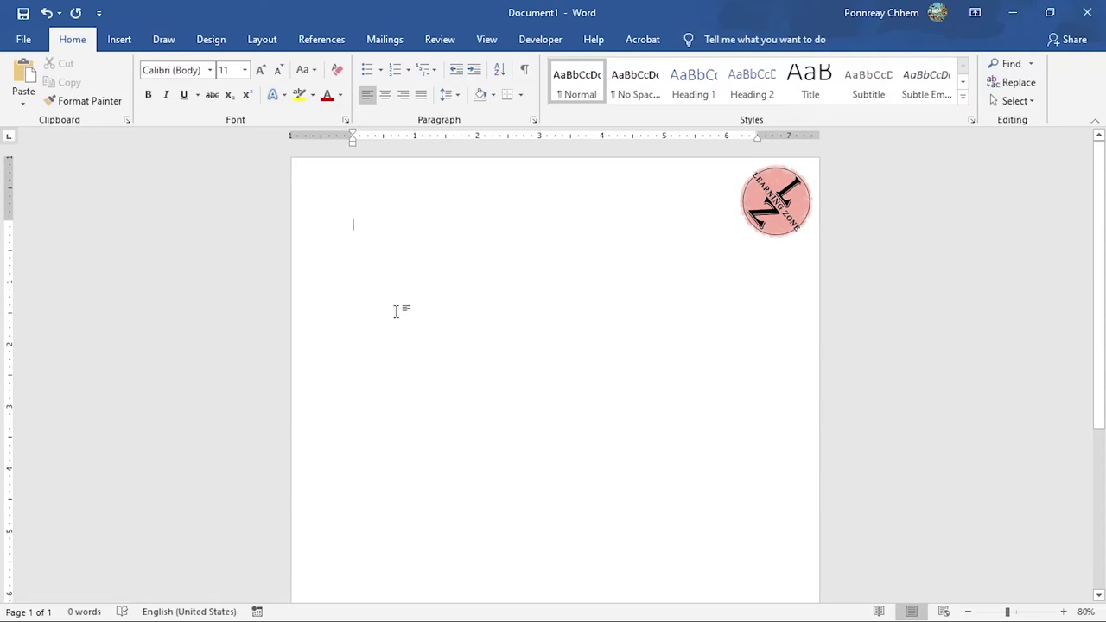
left_click(476, 346)
left_click(412, 323)
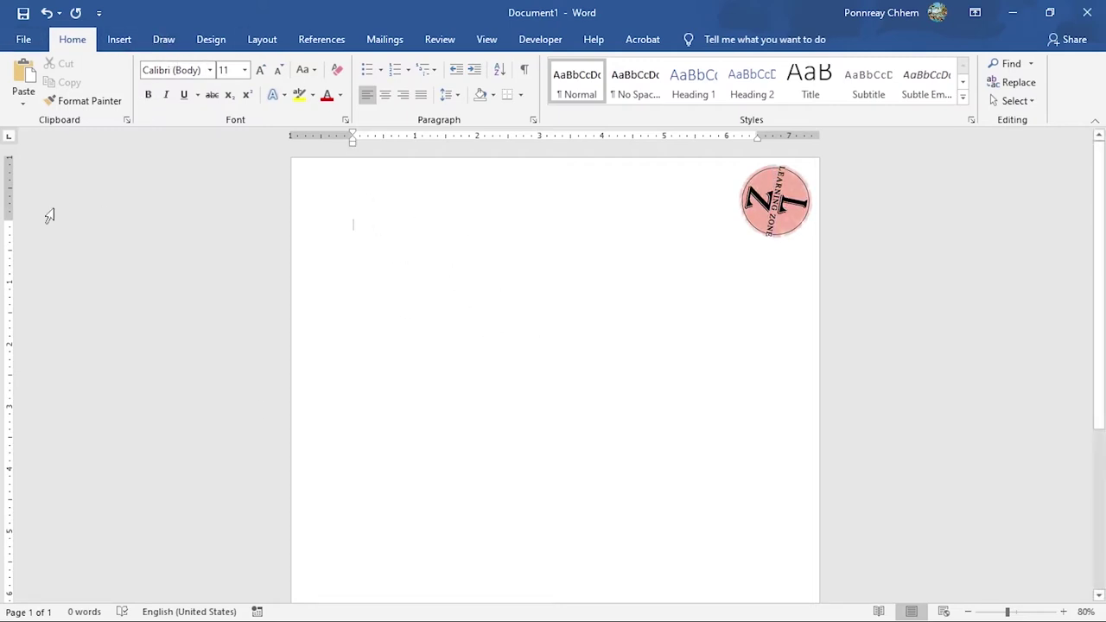
Step: In Options > Customize Ribbon, toggle Draw and Layout off and on, keep Draw checked, confirm
left_click(10, 41)
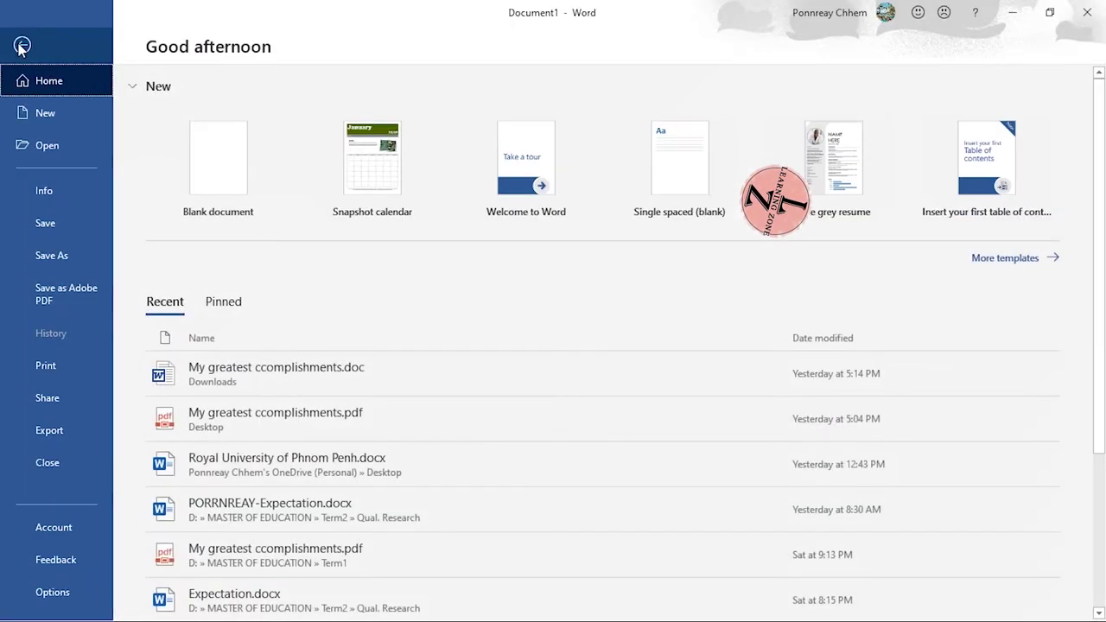
left_click(50, 594)
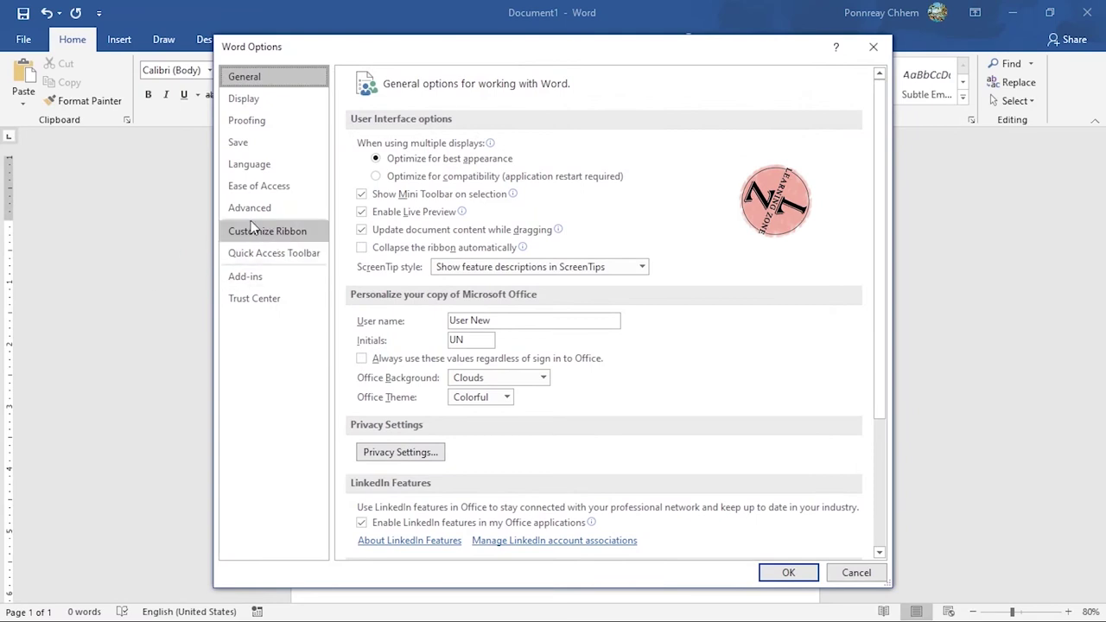
left_click(289, 235)
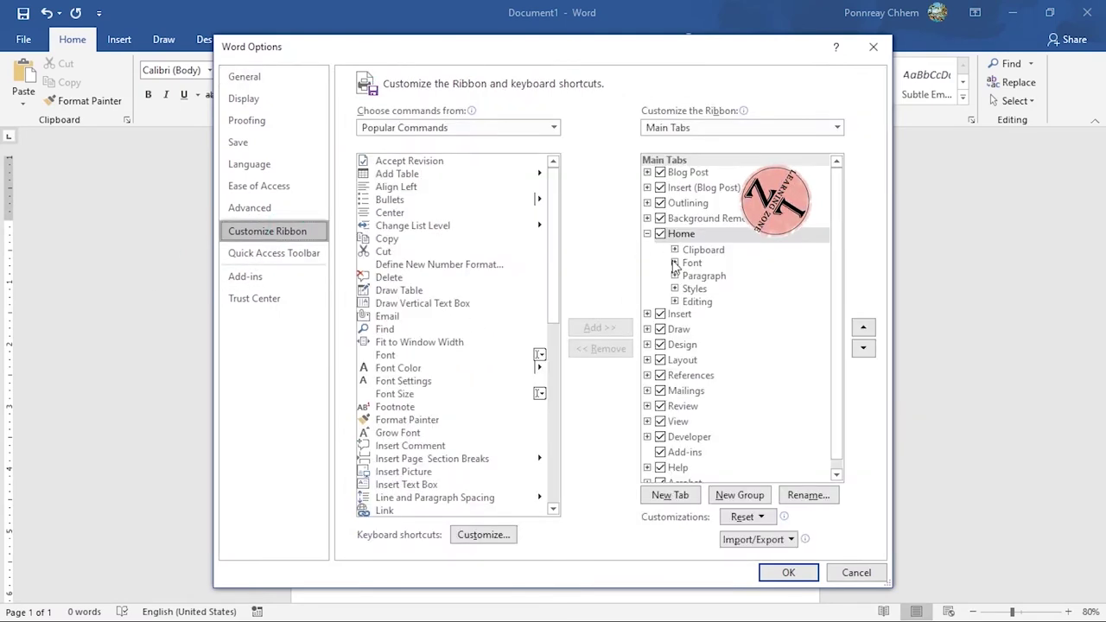
scroll(842, 320, "down", 2)
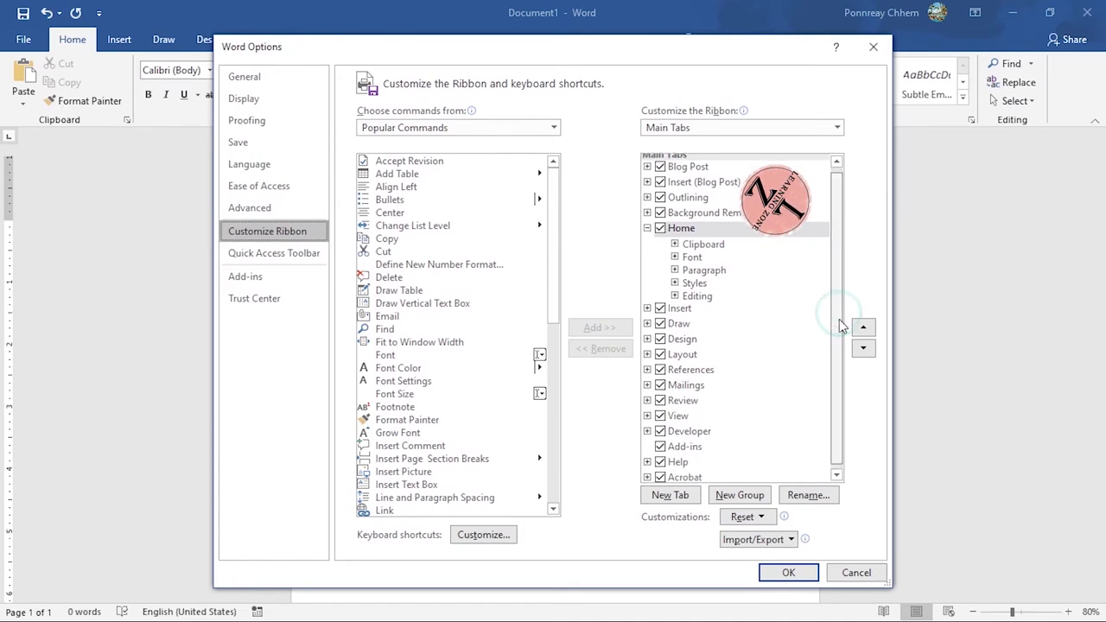
left_click(660, 323)
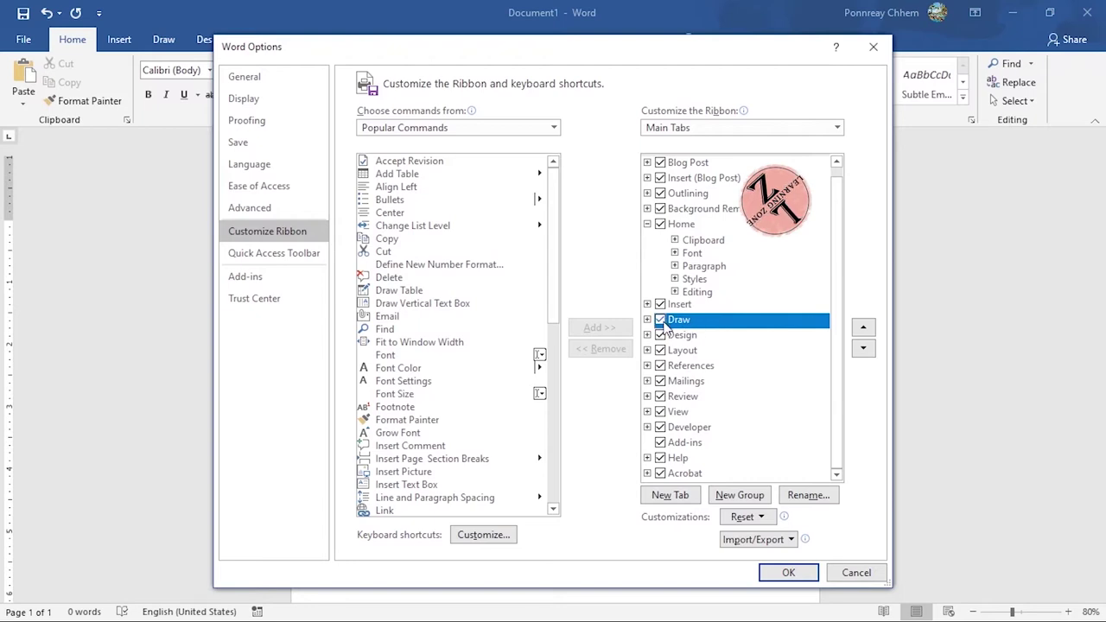
left_click(660, 320)
left_click(660, 351)
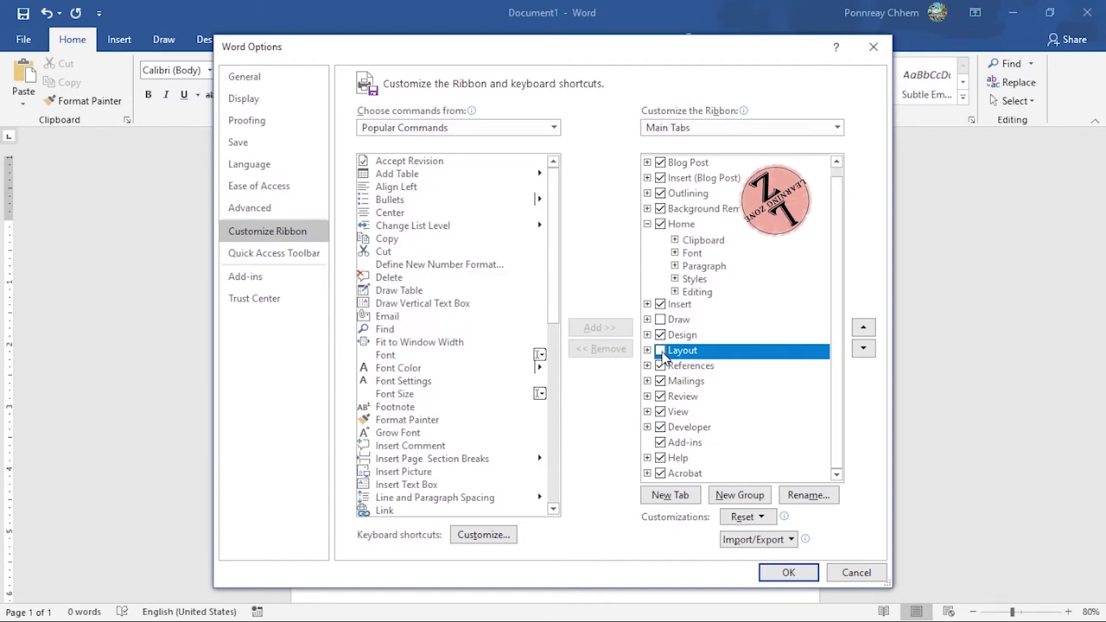
left_click(660, 350)
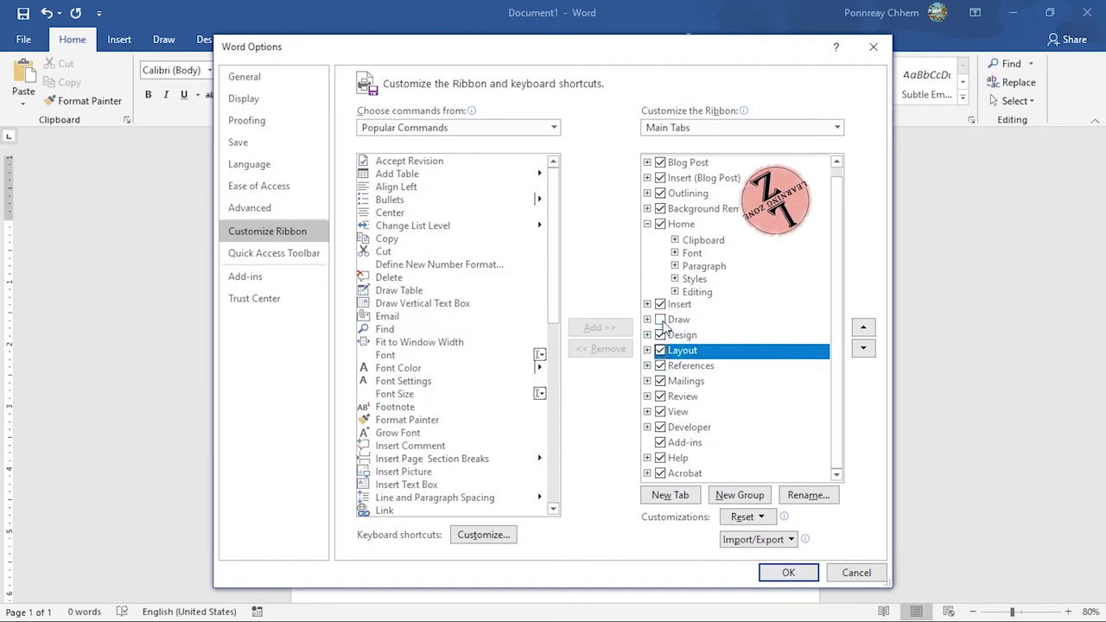
left_click(660, 320)
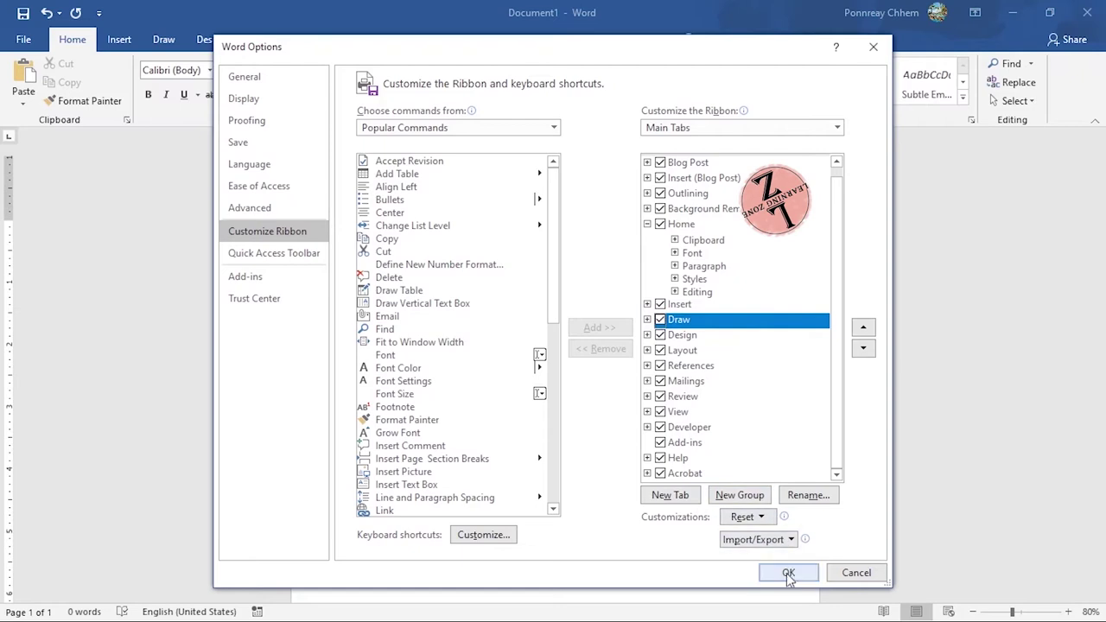
left_click(787, 574)
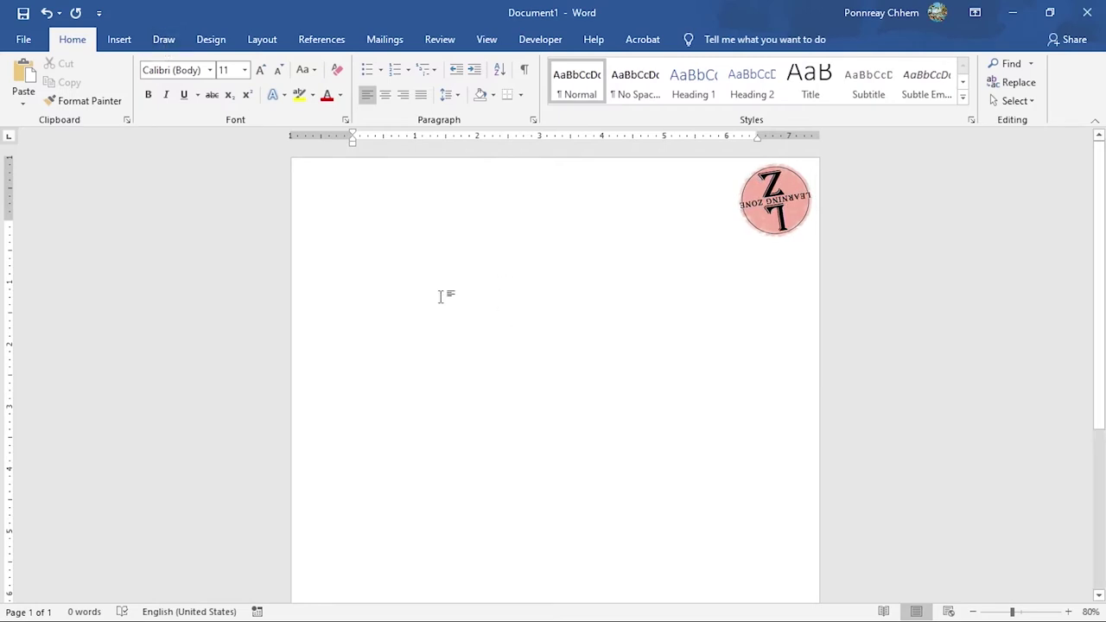
Step: Give the Draw tab's black pen a gold glitter effect and draw a box on the page
left_click(168, 43)
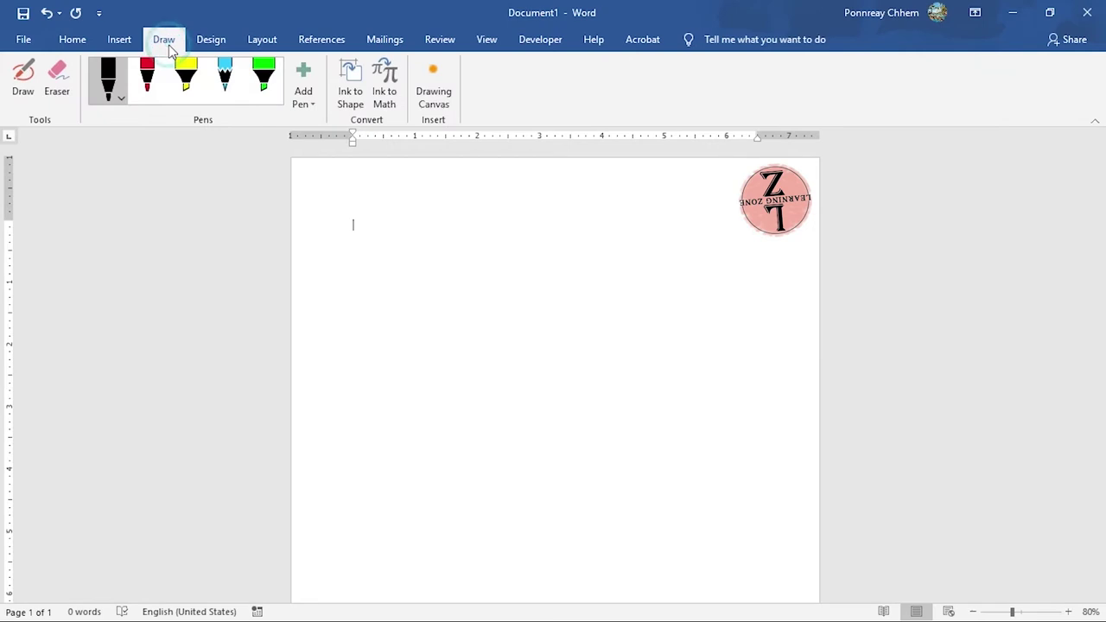
left_click(121, 101)
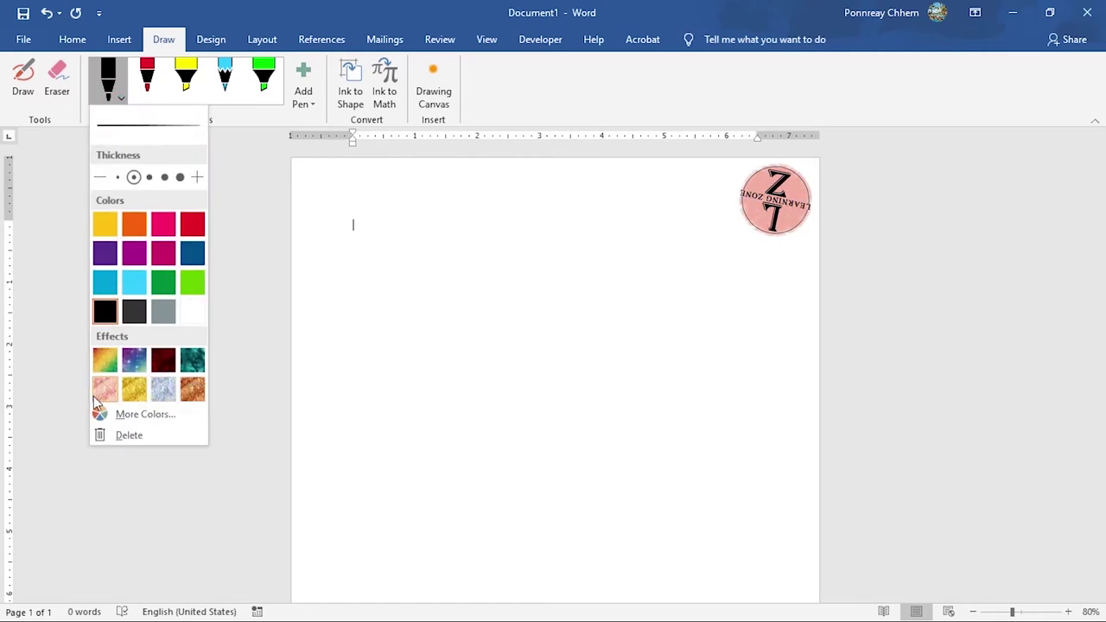
left_click(134, 390)
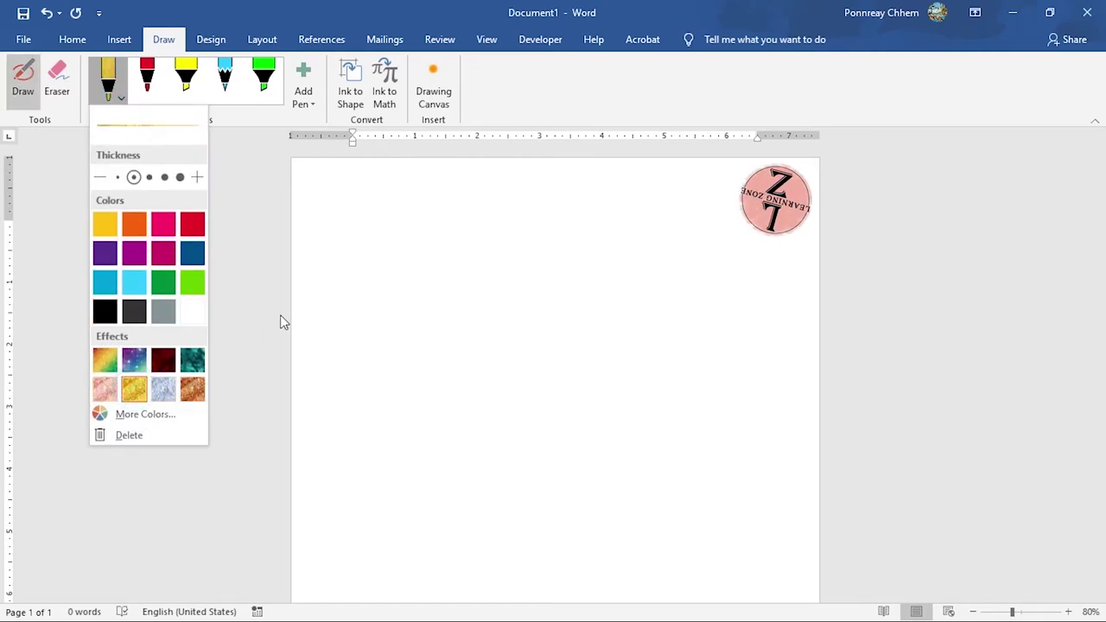
left_click_drag(380, 222, 386, 294)
mouse_move(378, 221)
left_mouse_down()
mouse_move(403, 222)
mouse_move(382, 325)
left_mouse_up()
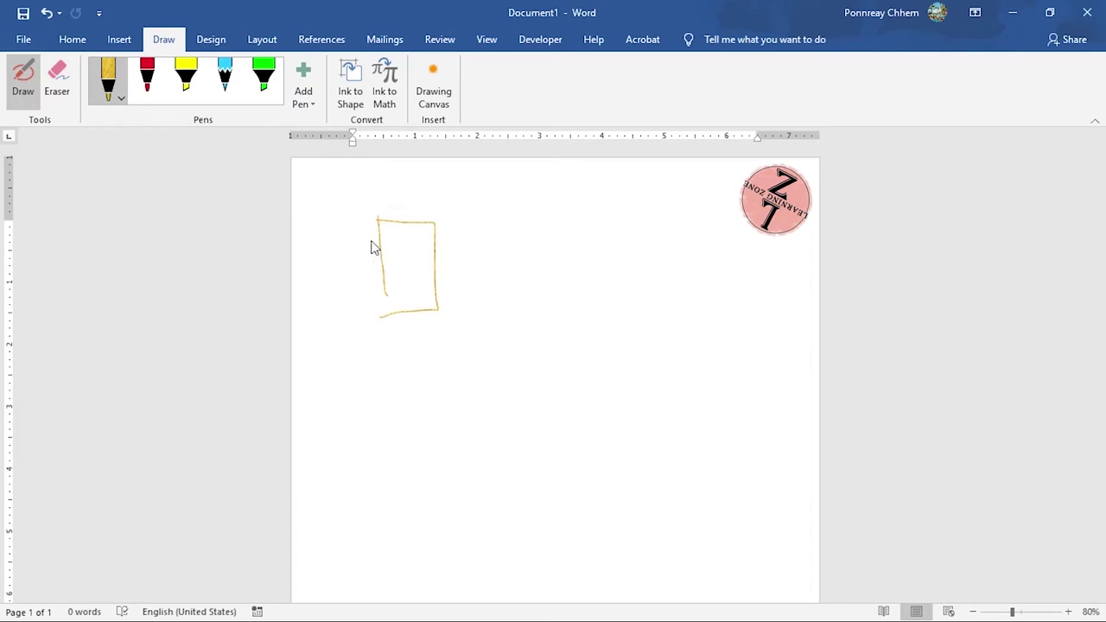
Step: Draw a red ink arch right of the gold box and switch that pen to the dark-red effect
left_click(149, 92)
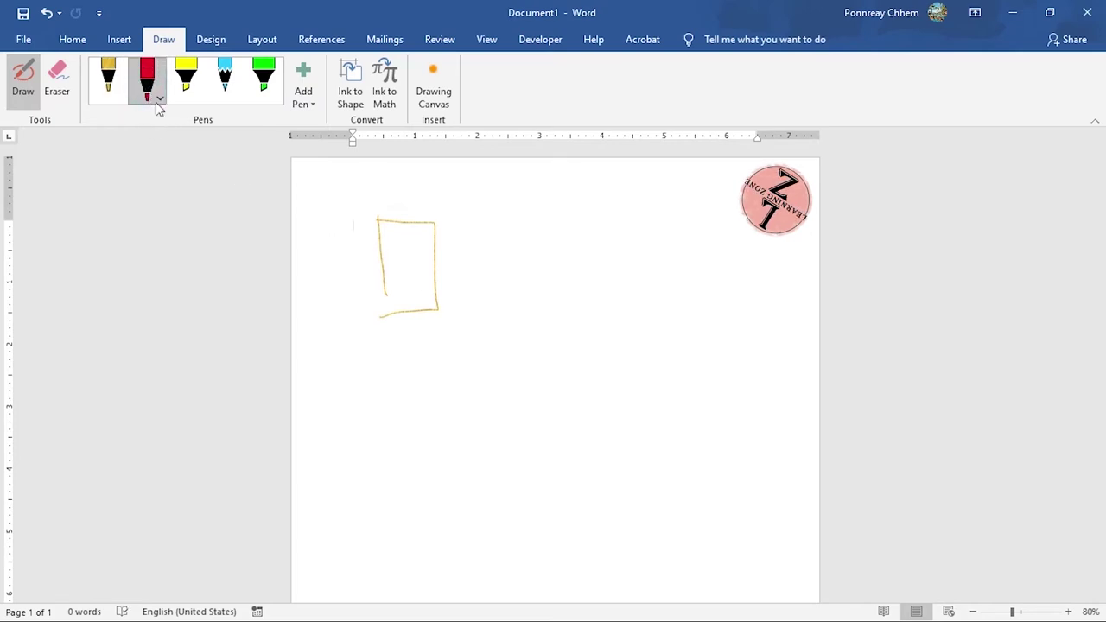
left_click_drag(476, 229, 480, 328)
left_click_drag(469, 230, 525, 311)
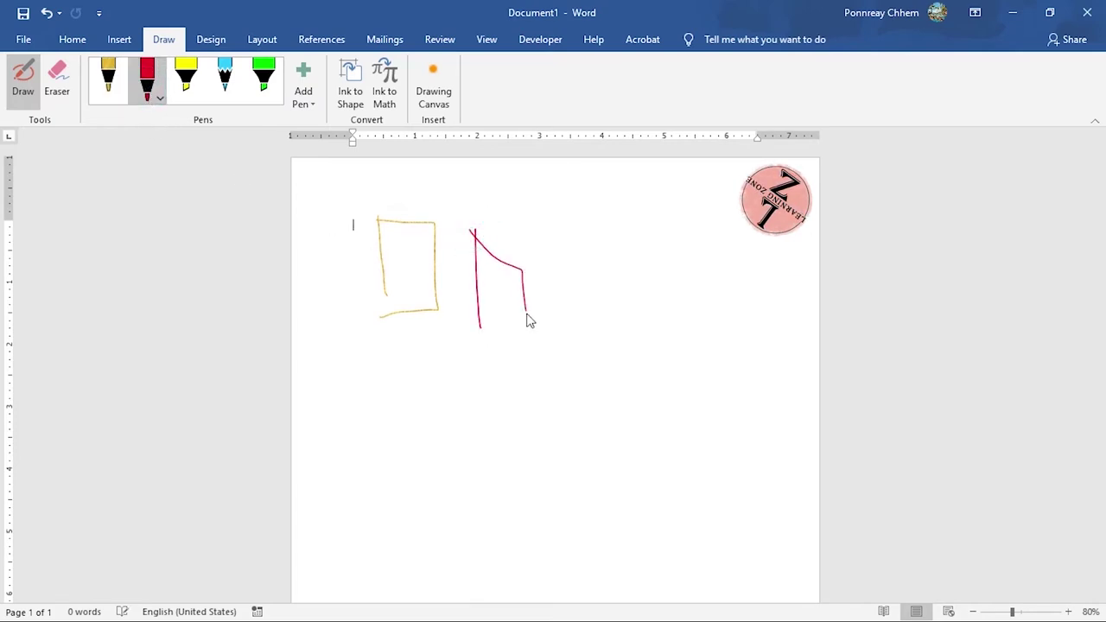
left_click(161, 99)
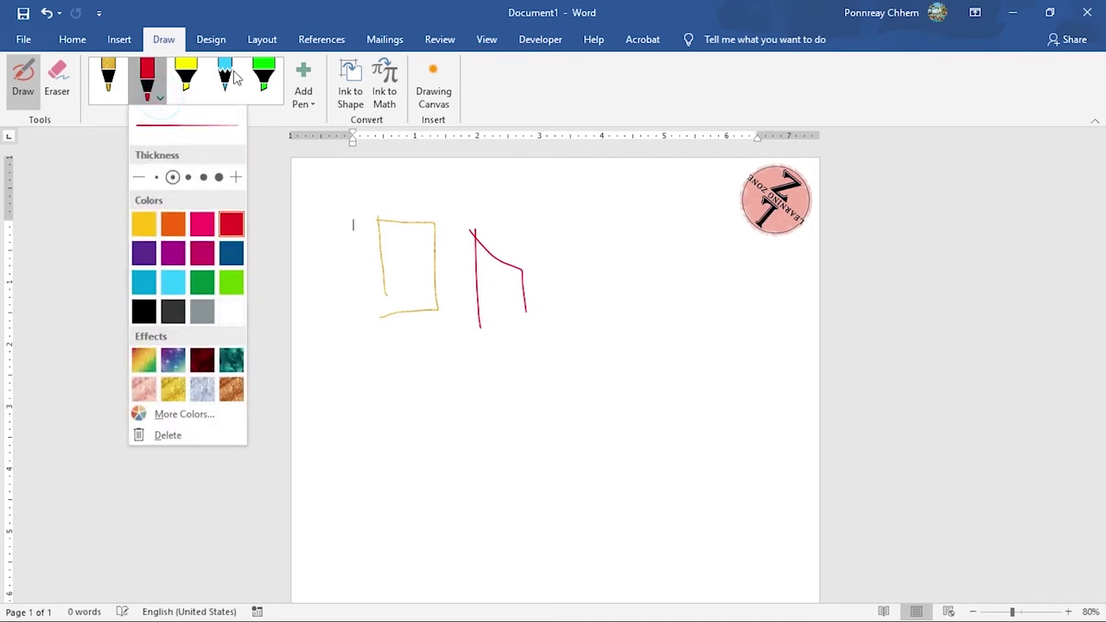
left_click(201, 360)
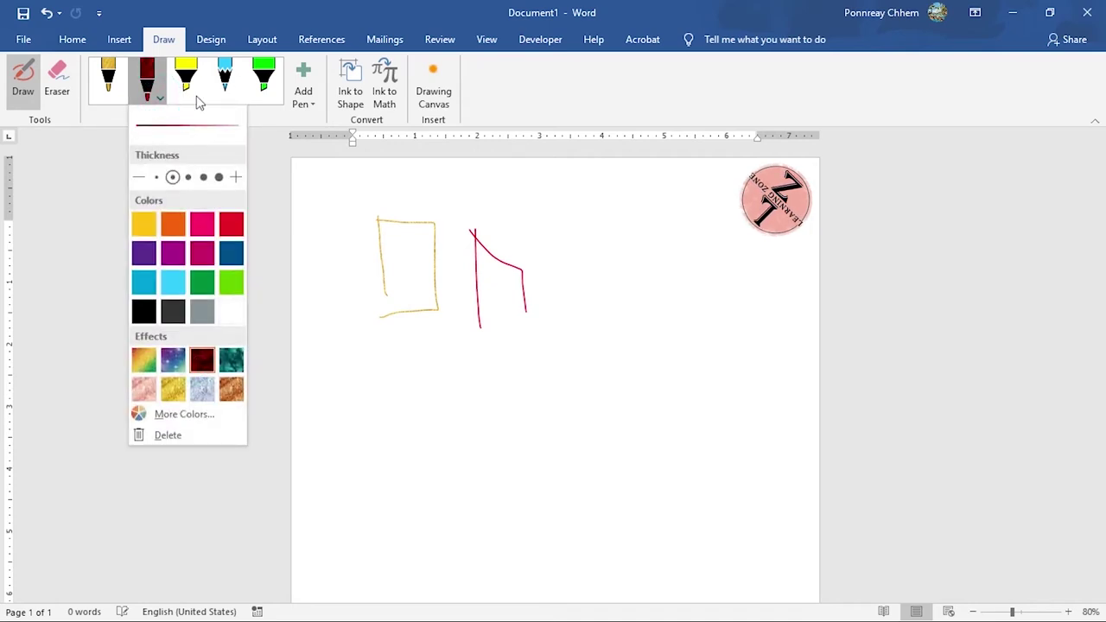
Step: Set the yellow highlighter to a custom golden yellow, #EEBF12, through More Colors
left_click(186, 84)
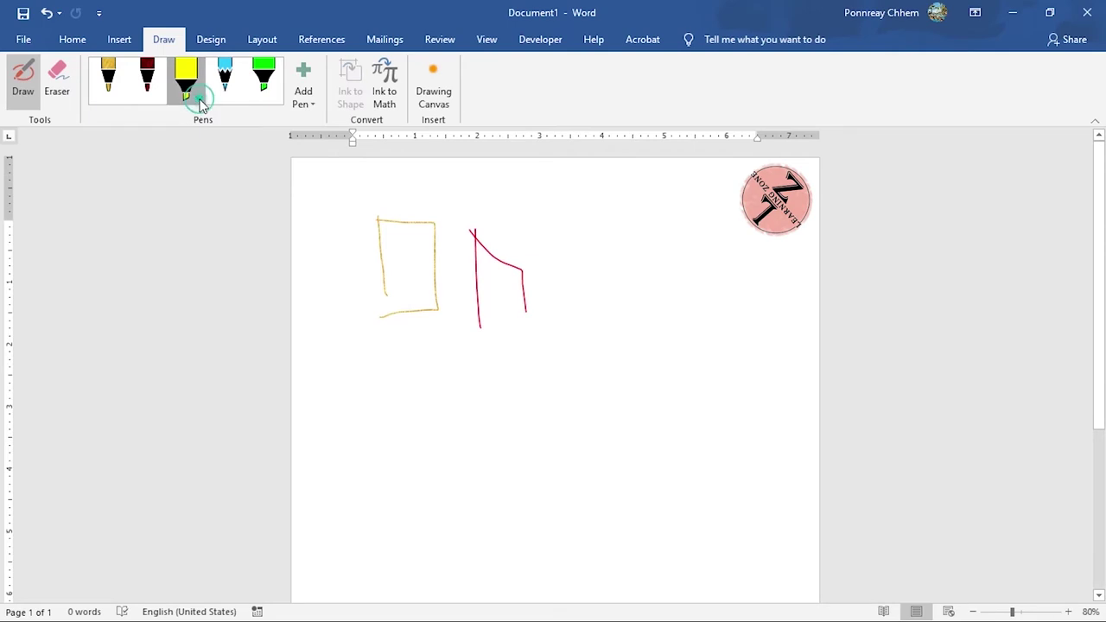
left_click(197, 98)
left_click(213, 336)
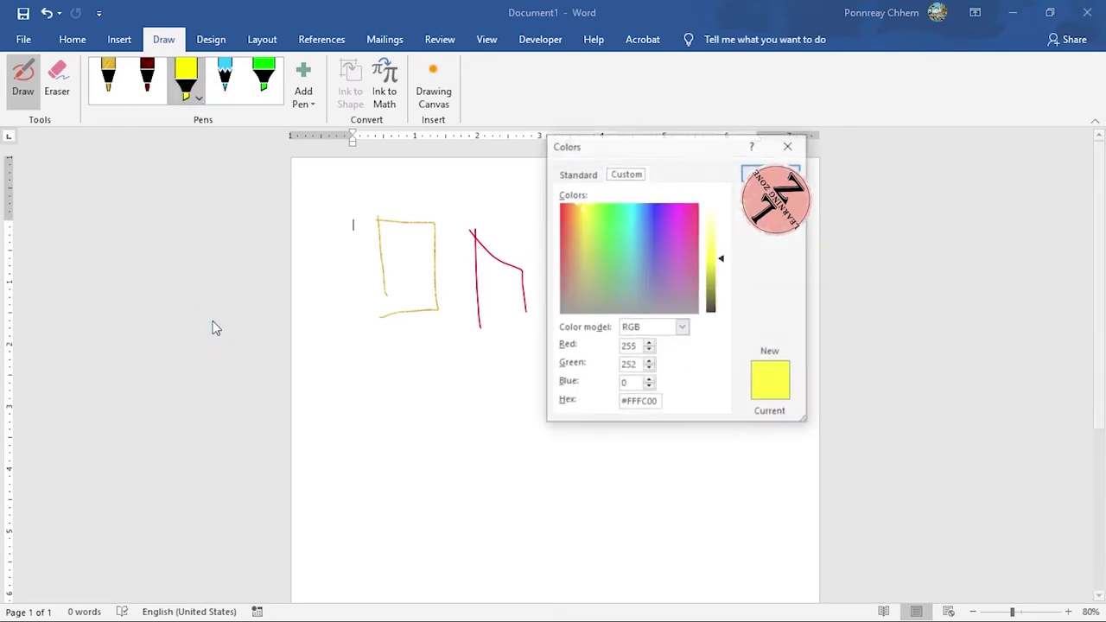
left_click(576, 221)
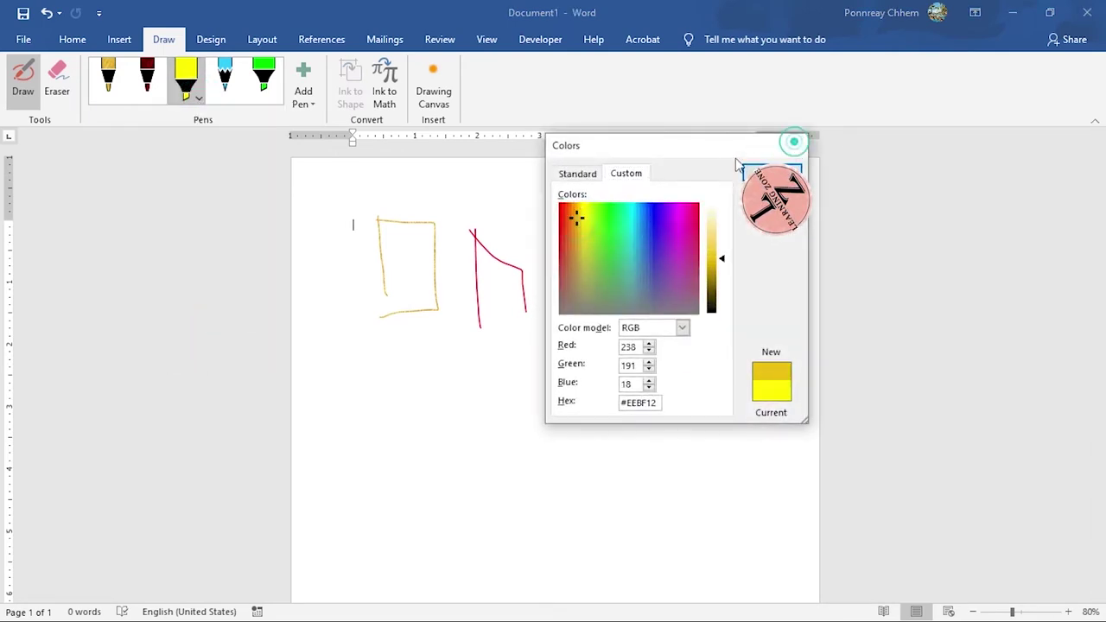
left_click(788, 144)
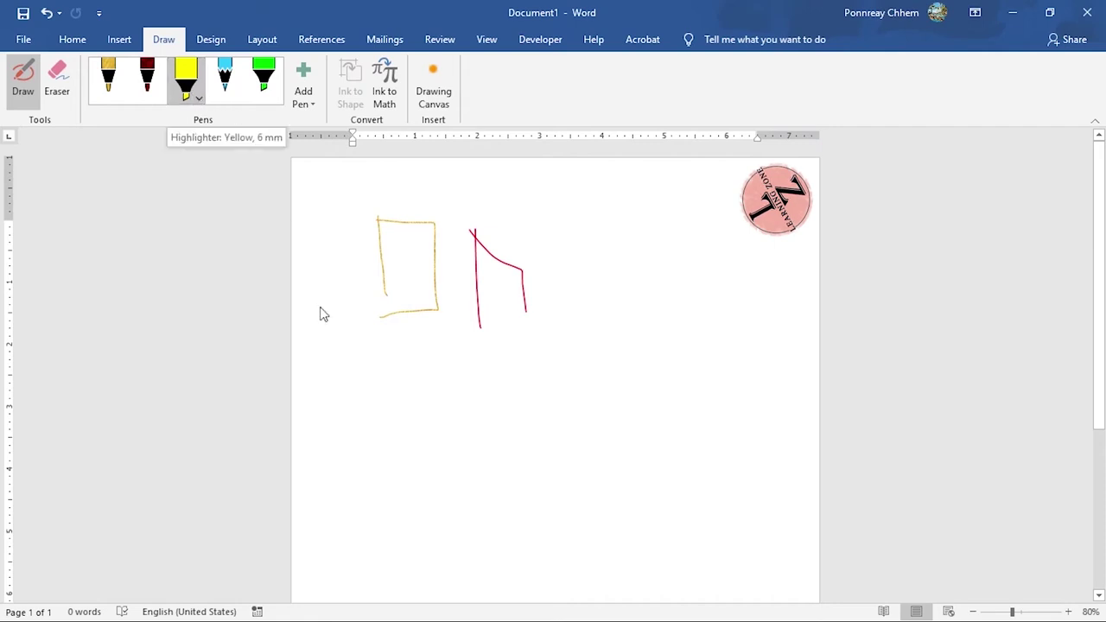
Step: Draw a yellow highlighter box with a line beneath it, and set the pencil to magenta
left_click_drag(604, 377, 610, 289)
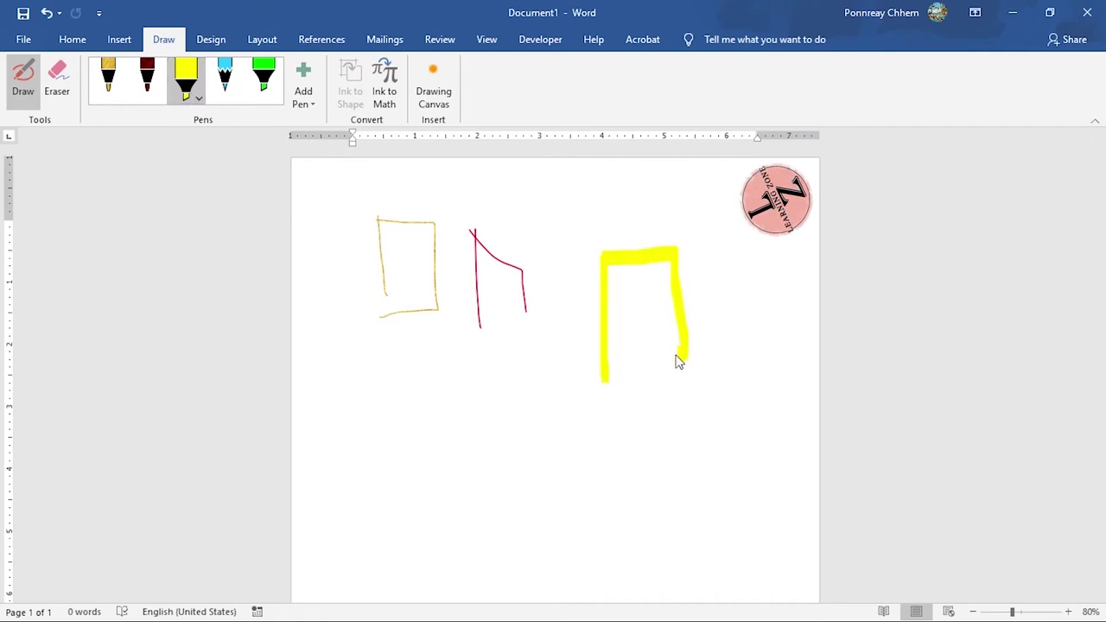
left_click_drag(520, 425, 634, 414)
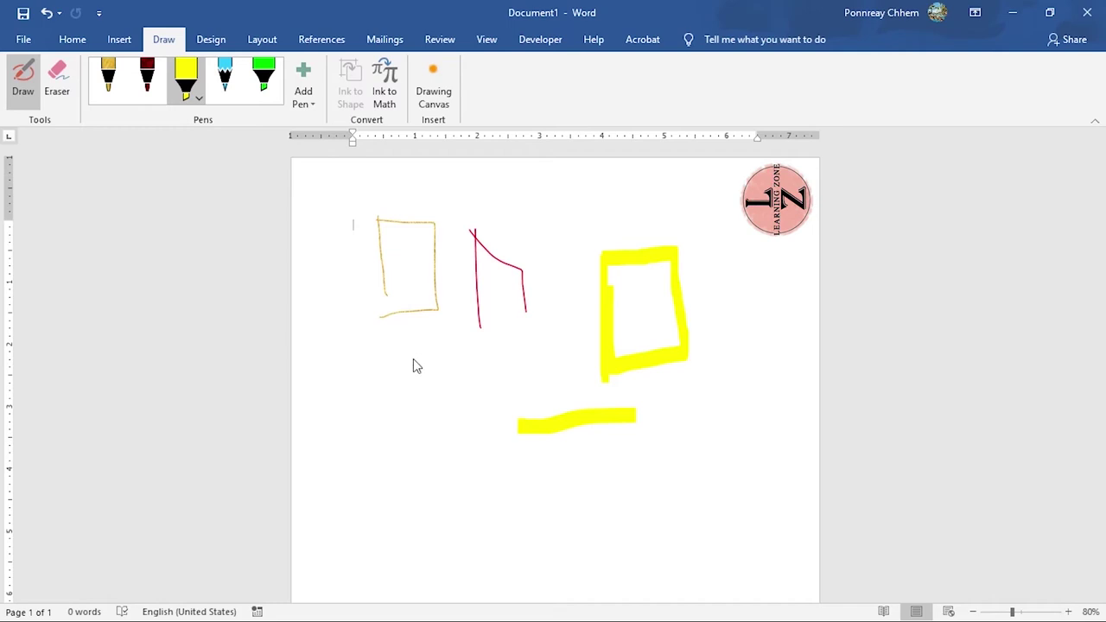
left_click(223, 73)
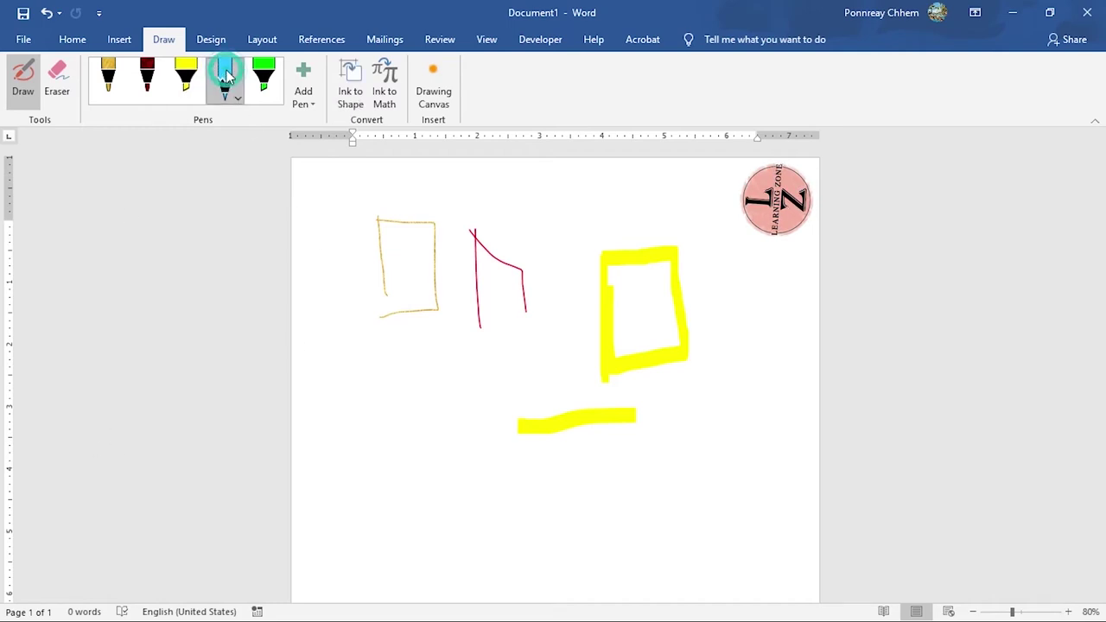
left_click(236, 99)
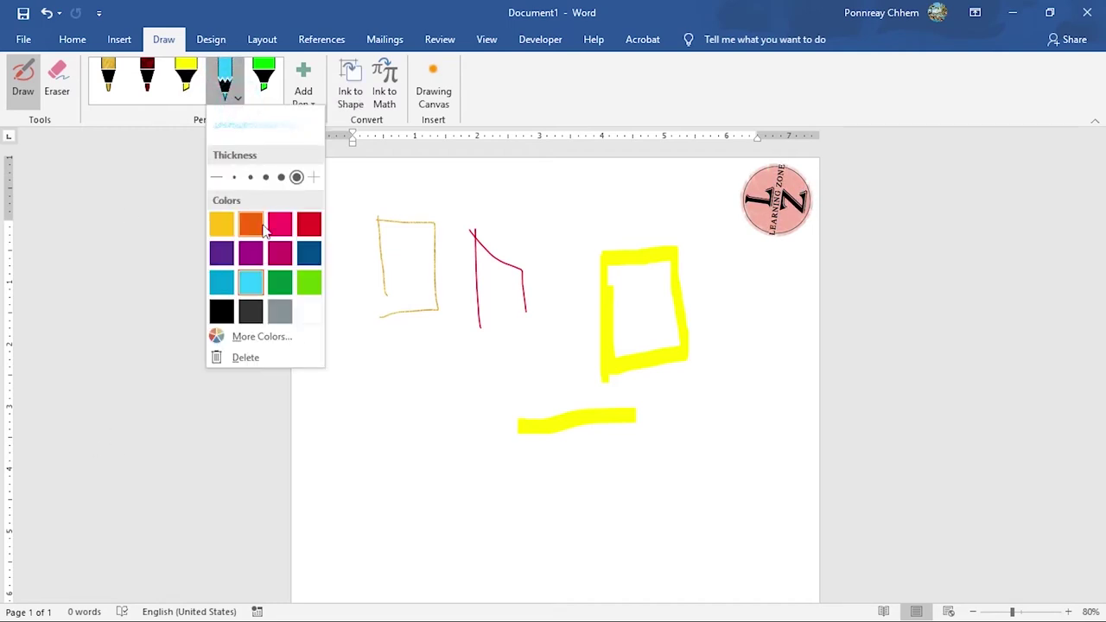
left_click(279, 252)
Step: Draw pink pencil zigzags across the lower left and loop a pink stroke around the yellow rectangle
mouse_move(328, 405)
left_mouse_down()
mouse_move(389, 449)
mouse_move(488, 429)
left_mouse_up()
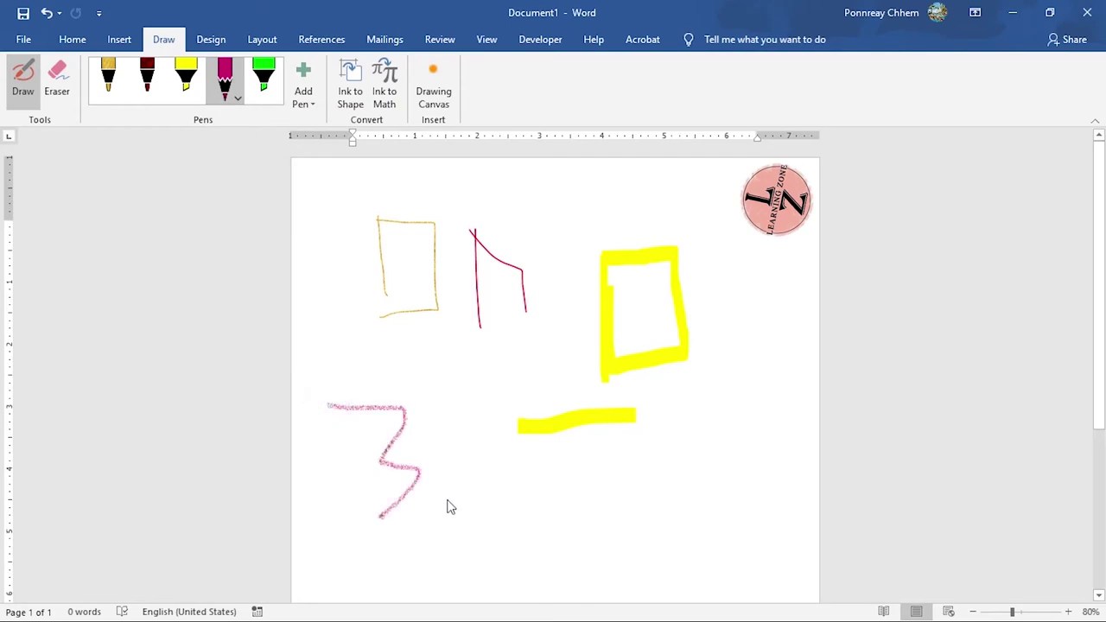
mouse_move(471, 333)
left_mouse_down()
mouse_move(514, 502)
mouse_move(561, 517)
left_mouse_up()
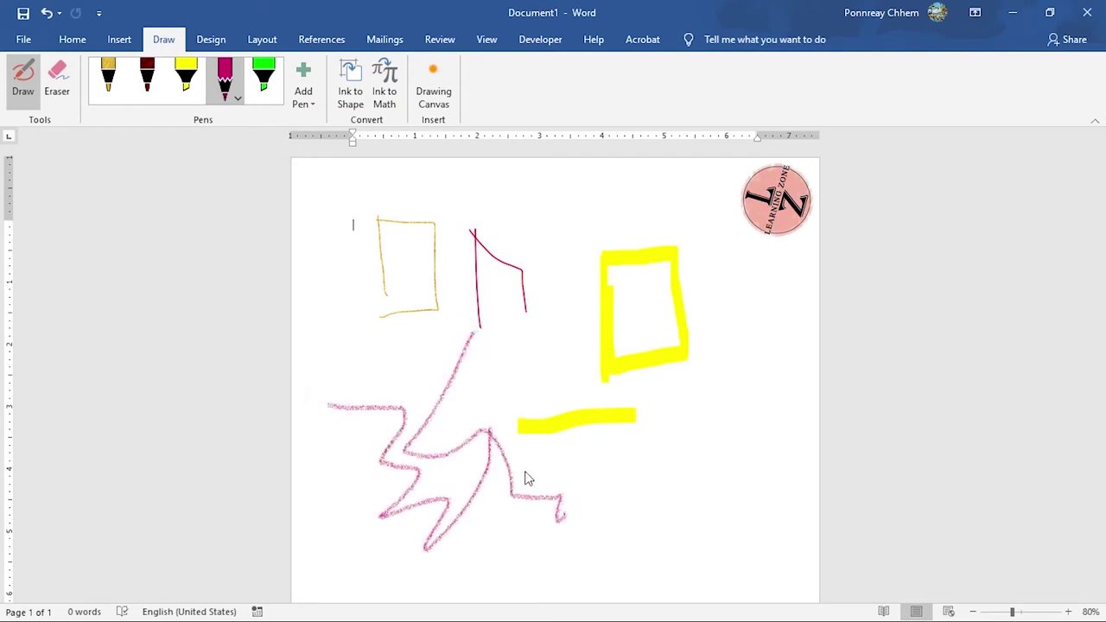
left_click_drag(527, 372, 622, 482)
left_click_drag(601, 197, 658, 391)
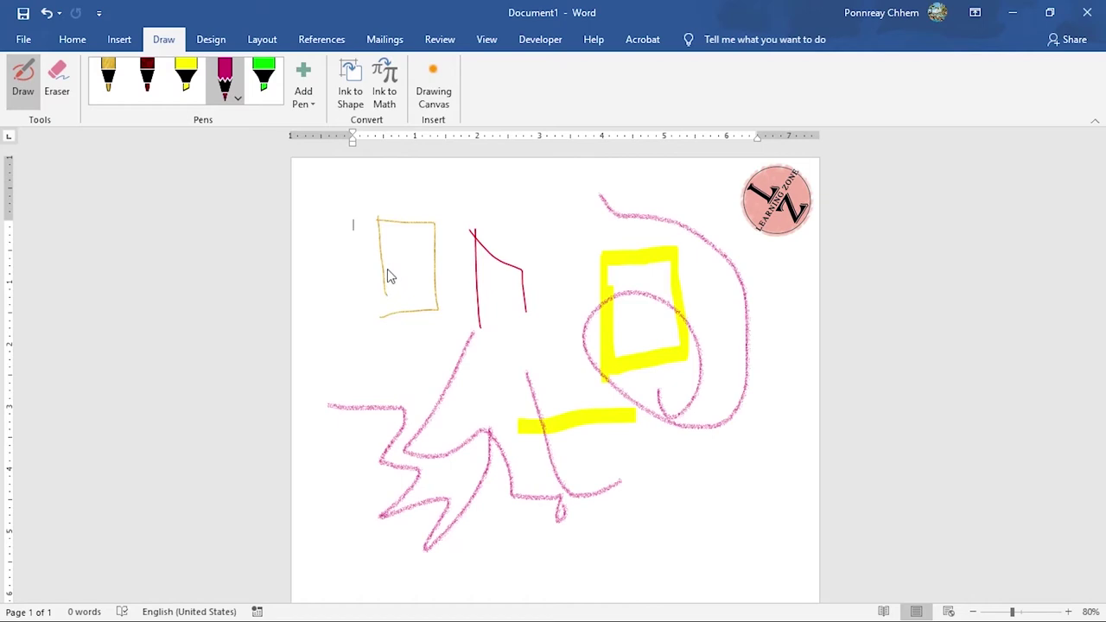
scroll(387, 291, "down", 2)
scroll(383, 304, "up", 1)
Step: Type 'nfdkvnfzdmnfmbfdnbf' at the top and drag the tan ink rectangle down onto the pink zigzag
type("nfdkvnfzdmnfmbfdnbf")
key("Escape")
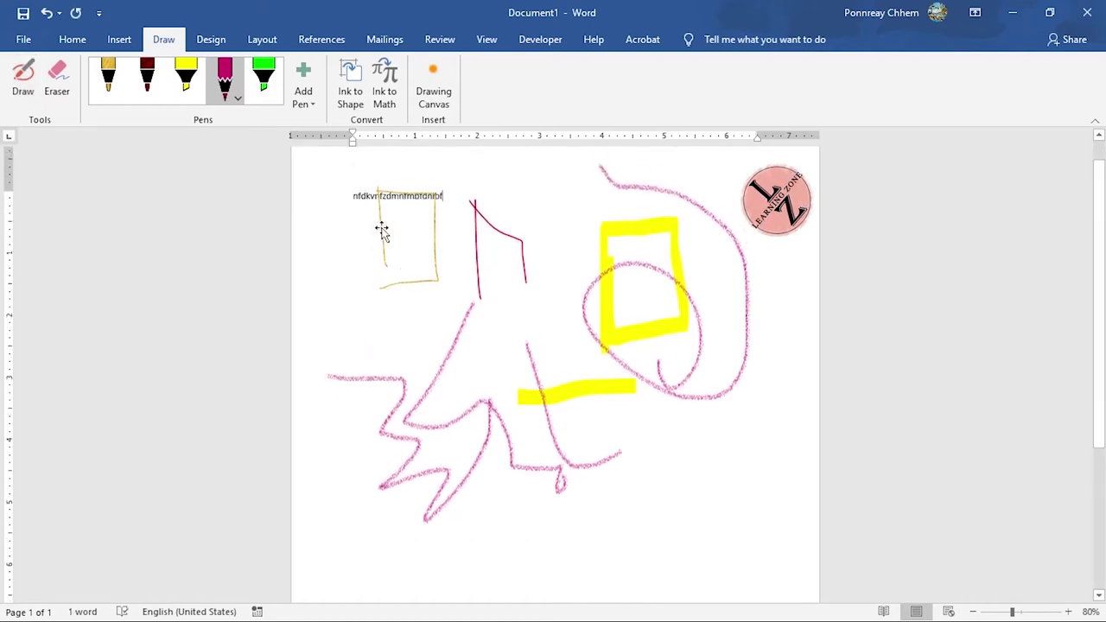
left_click_drag(378, 230, 439, 380)
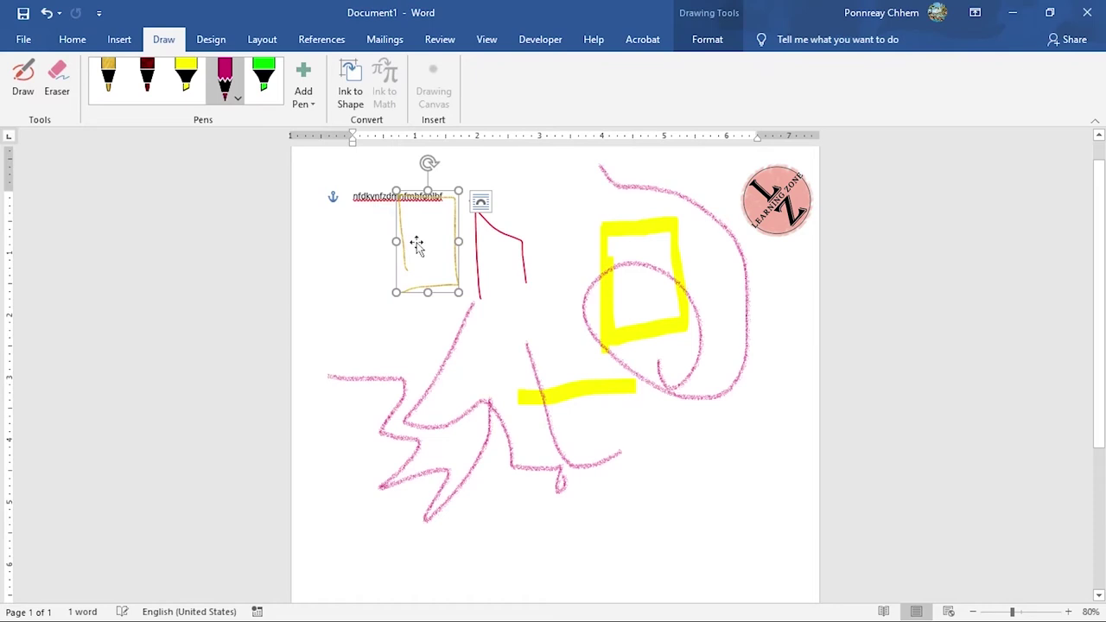
Step: Highlight the typed line with two green highlighter strokes
left_click(266, 82)
left_click_drag(340, 194, 449, 196)
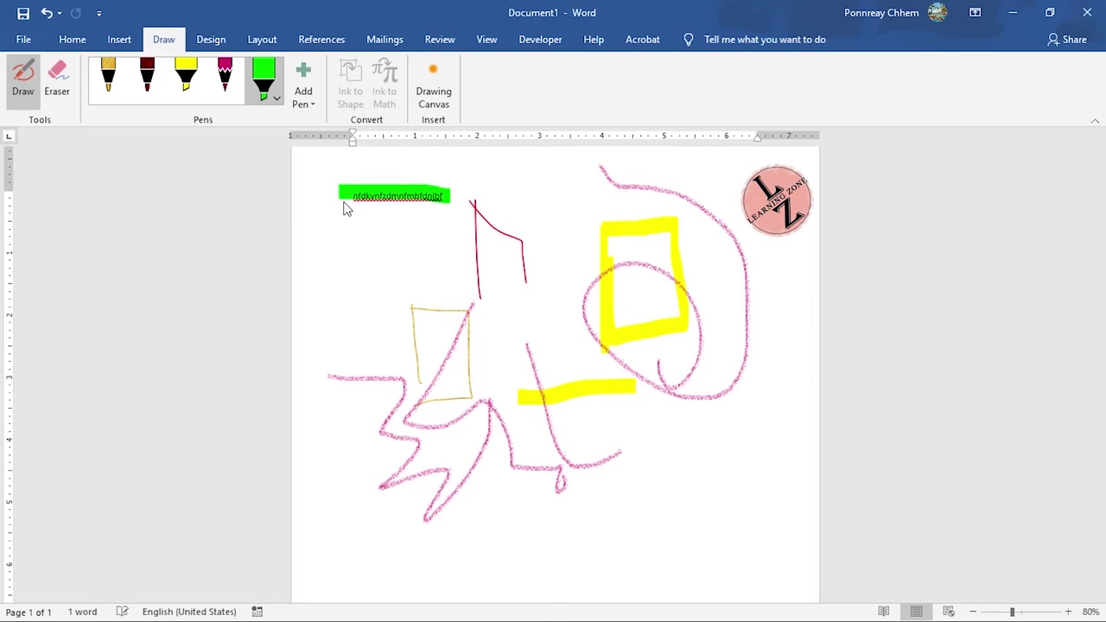
left_click_drag(344, 208, 439, 219)
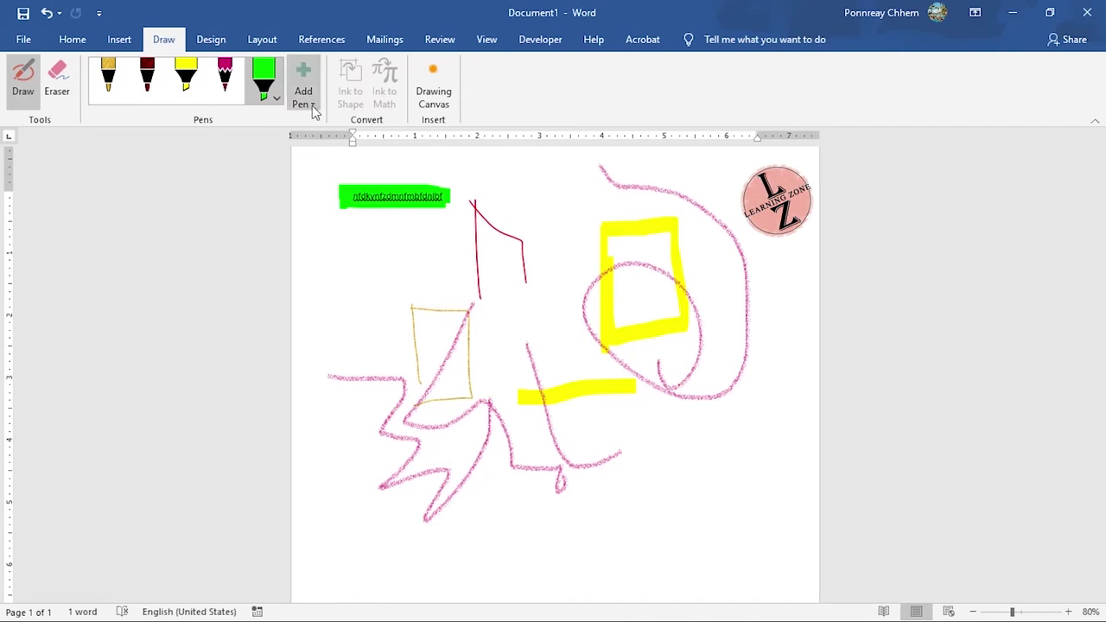
Step: Add a Pencil through Add Pen and scribble a loose grey looped sketch at the lower right
left_click(313, 105)
left_click(310, 97)
left_click(304, 95)
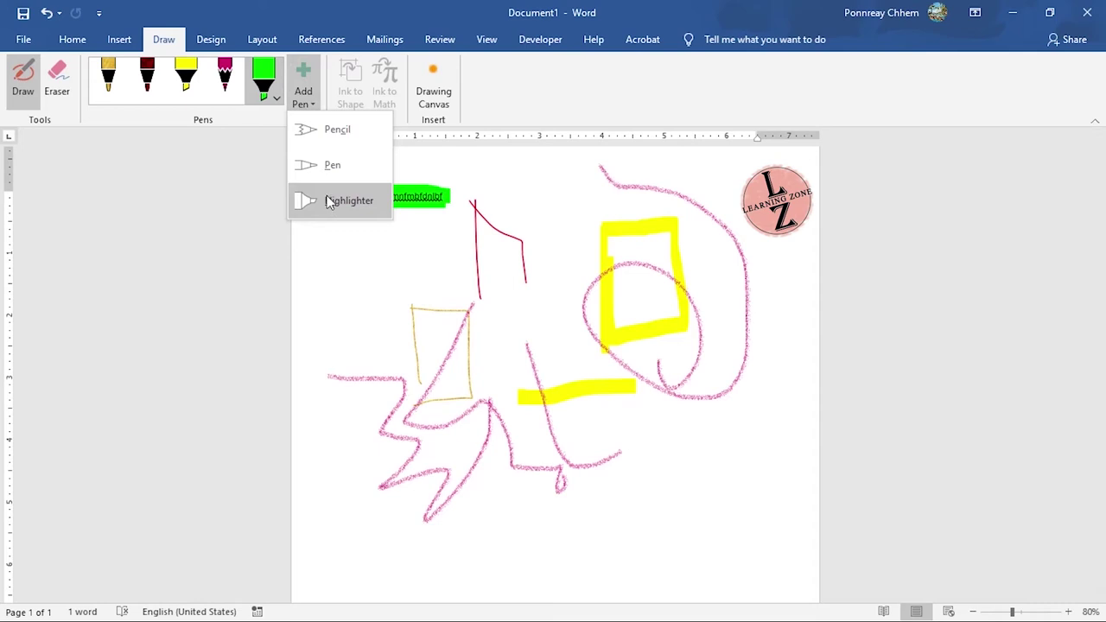
left_click(334, 130)
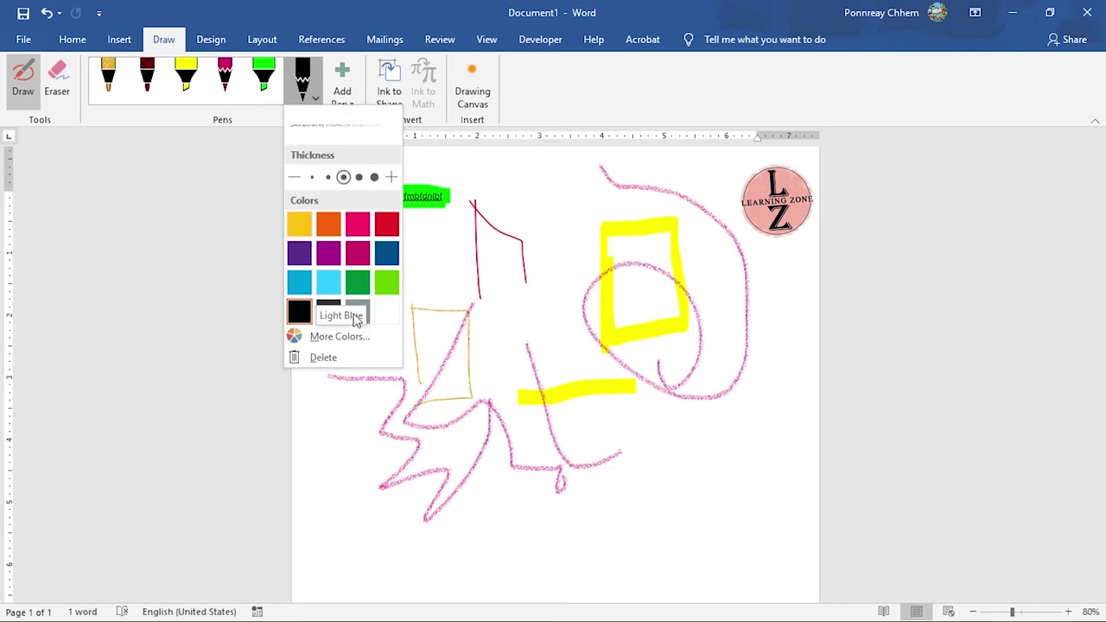
left_click_drag(663, 437, 691, 548)
mouse_move(691, 473)
left_mouse_down()
mouse_move(633, 529)
mouse_move(565, 488)
left_mouse_up()
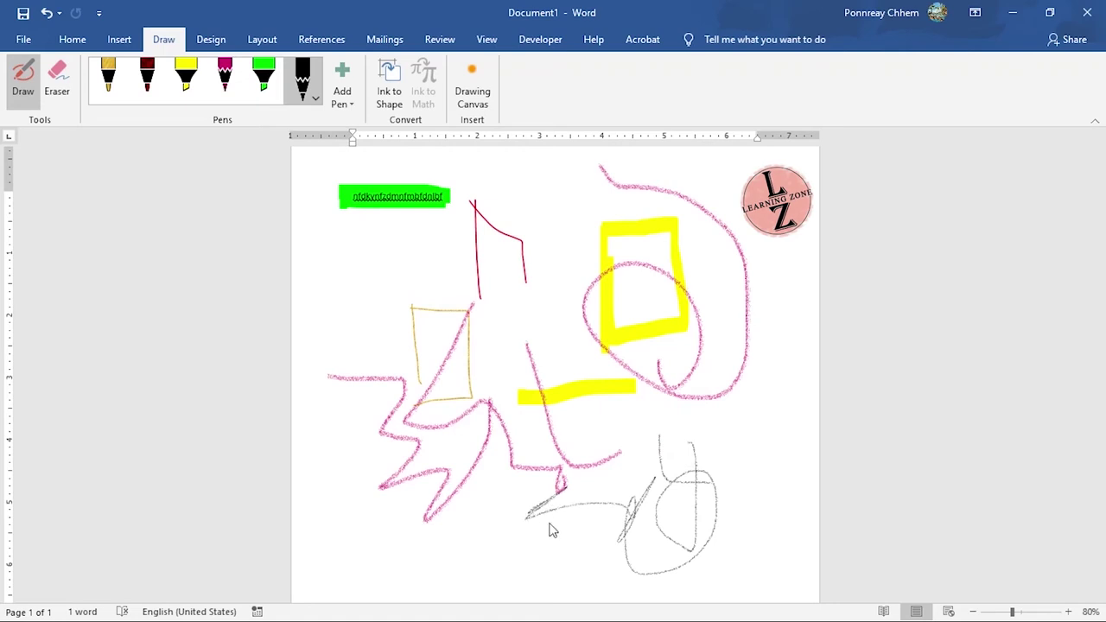
left_click(339, 99)
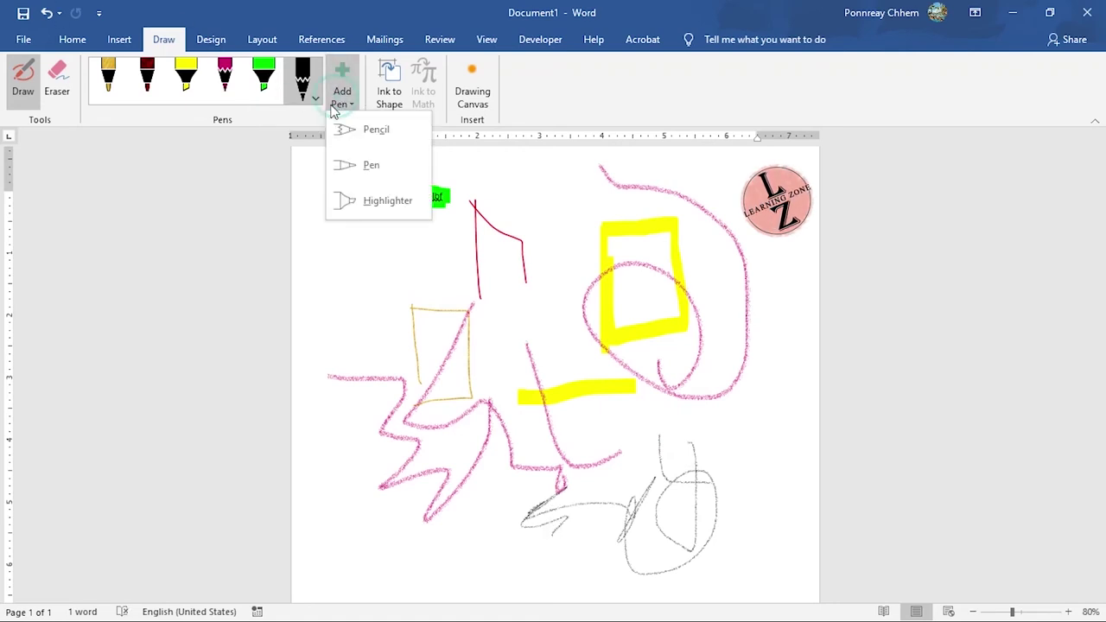
Step: Add a new highlighter and draw three yellow strokes near the top centre
left_click(352, 204)
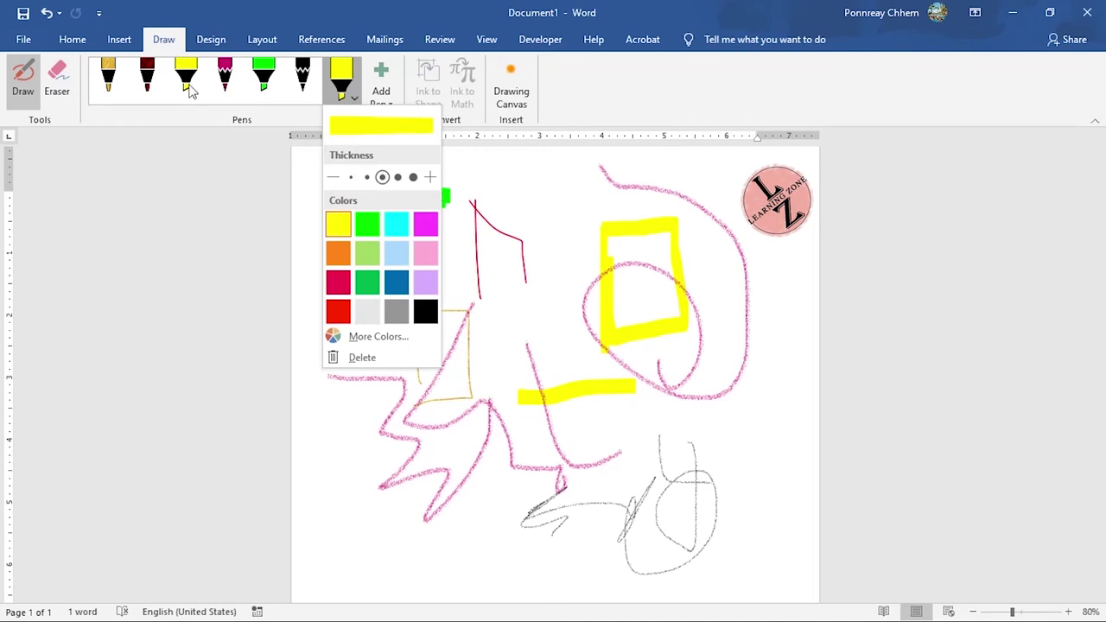
left_click_drag(526, 175, 563, 276)
left_click_drag(520, 337, 604, 275)
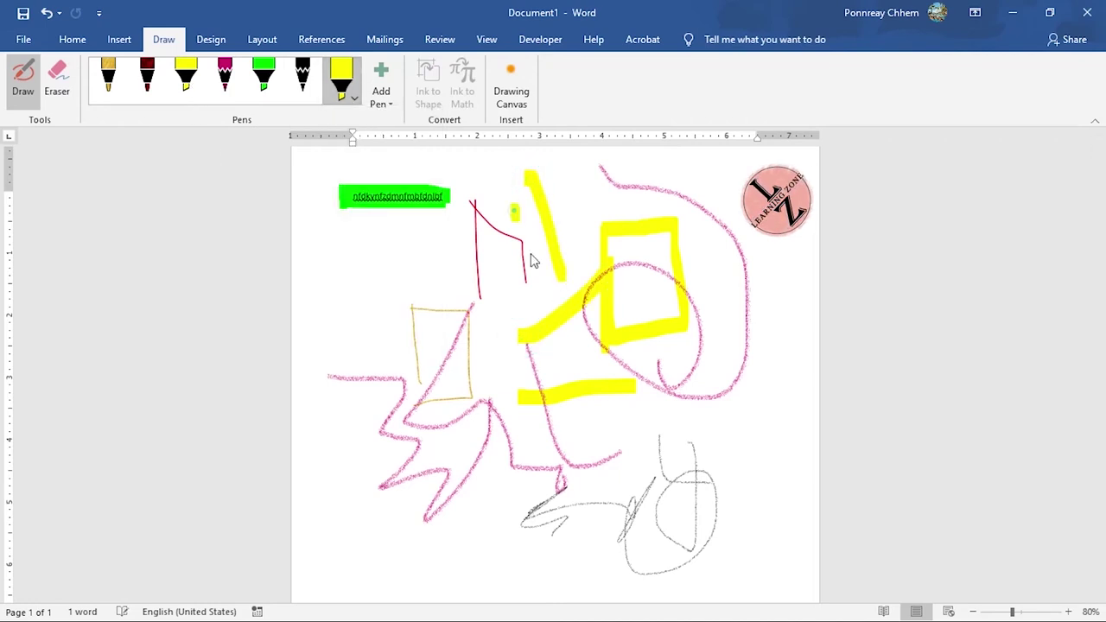
left_click_drag(512, 205, 542, 320)
Step: Recolour the highlighter green and draw a large green 3 and a 4-shaped figure
left_click(354, 97)
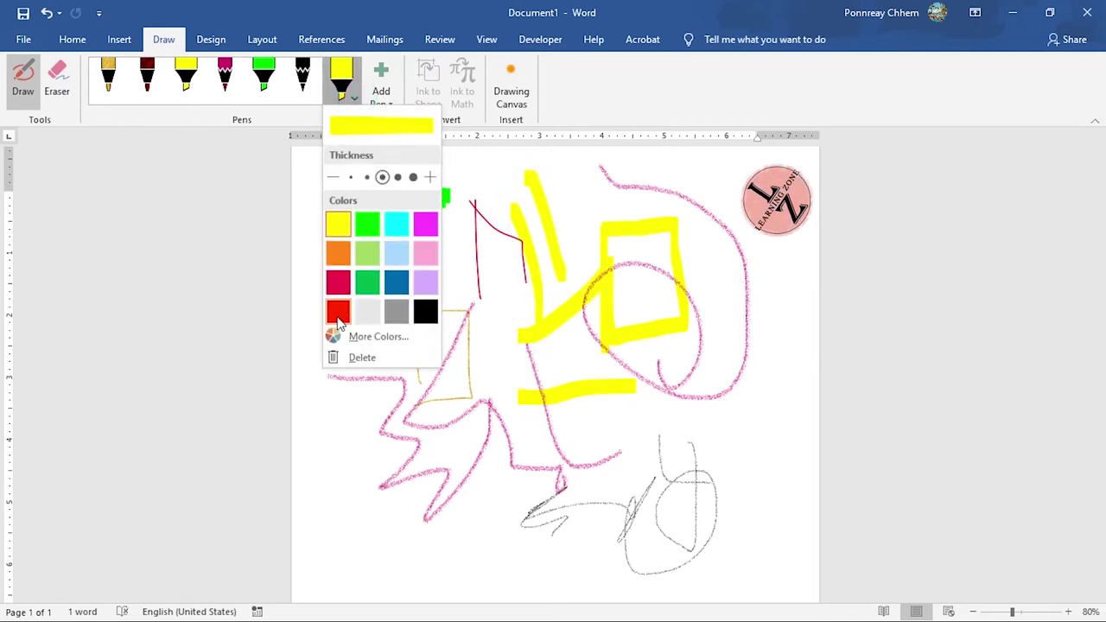
left_click(367, 282)
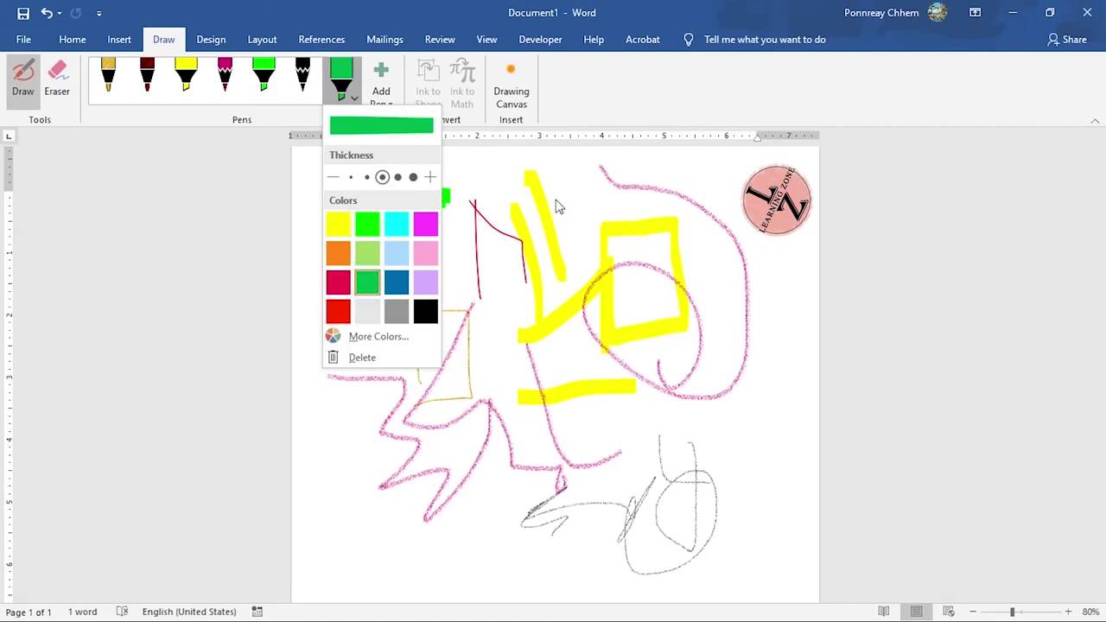
left_click_drag(528, 181, 476, 519)
mouse_move(423, 331)
left_mouse_down()
mouse_move(537, 345)
mouse_move(588, 451)
left_mouse_up()
left_click_drag(548, 384, 544, 510)
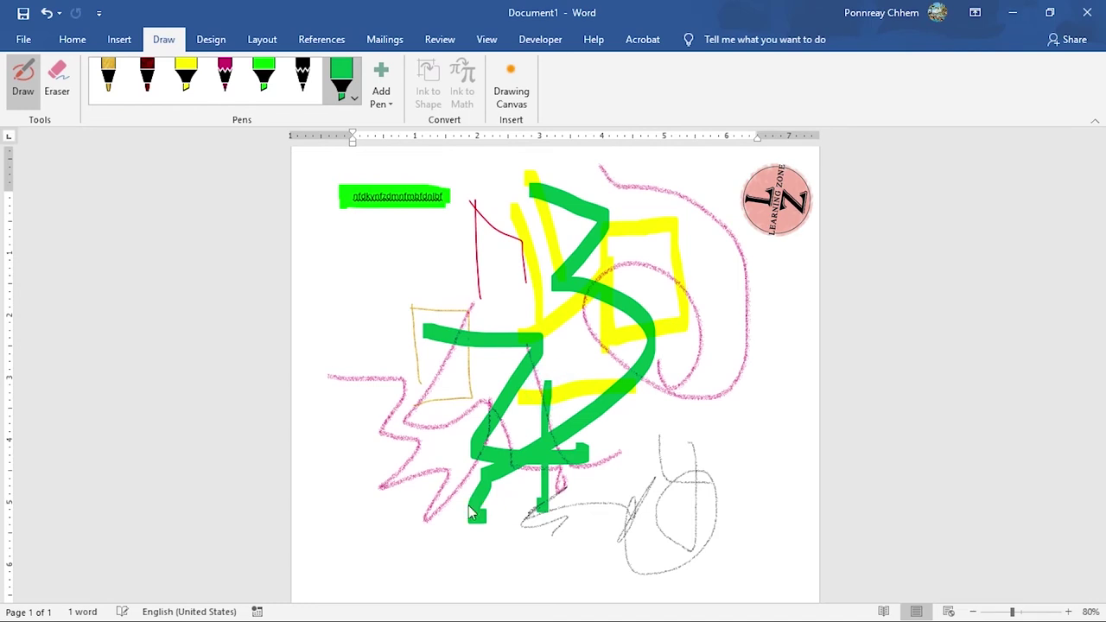
scroll(543, 329, "down", 1)
scroll(449, 276, "up", 1)
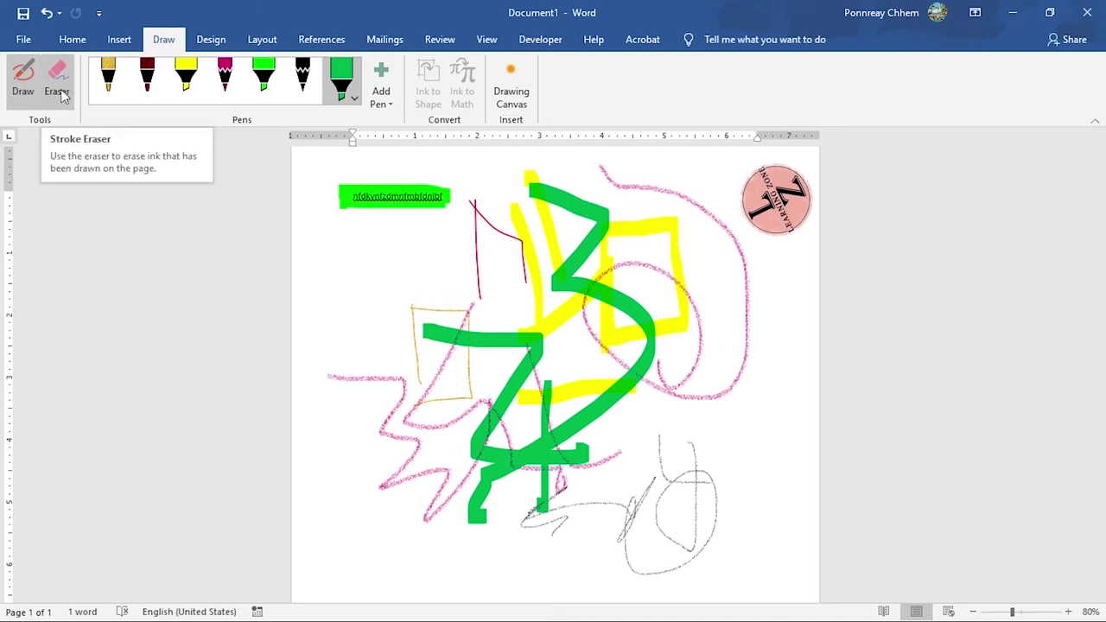
Step: Check all ink with Ctrl+A, deselect, then wipe every stroke away with the Eraser, keeping the text
left_click(413, 345)
key("ctrl+a")
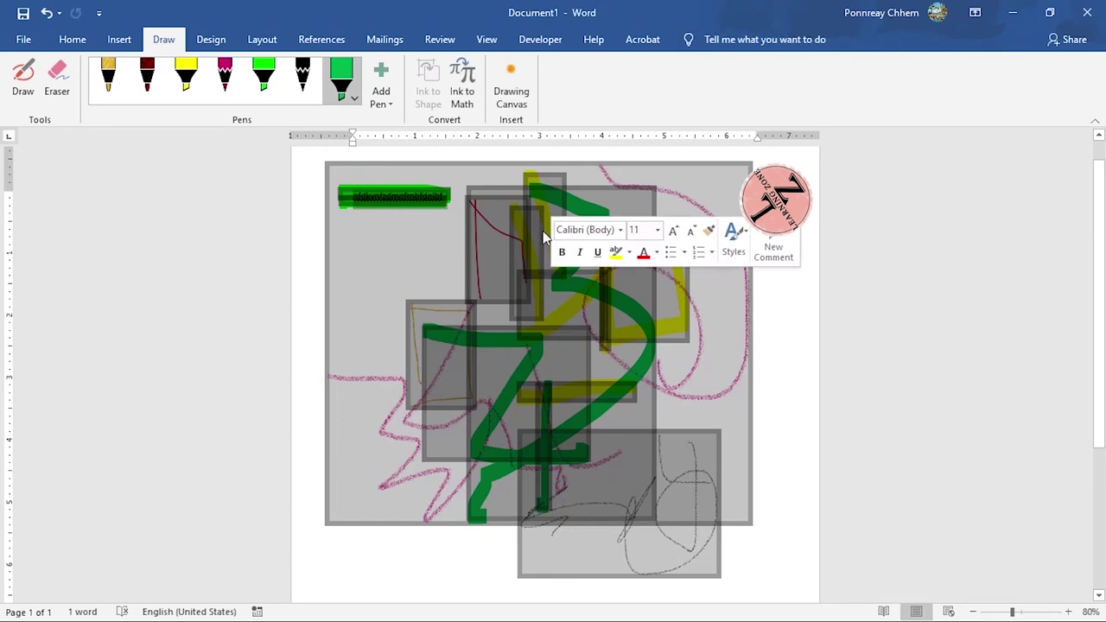
left_click(521, 264)
key("Escape")
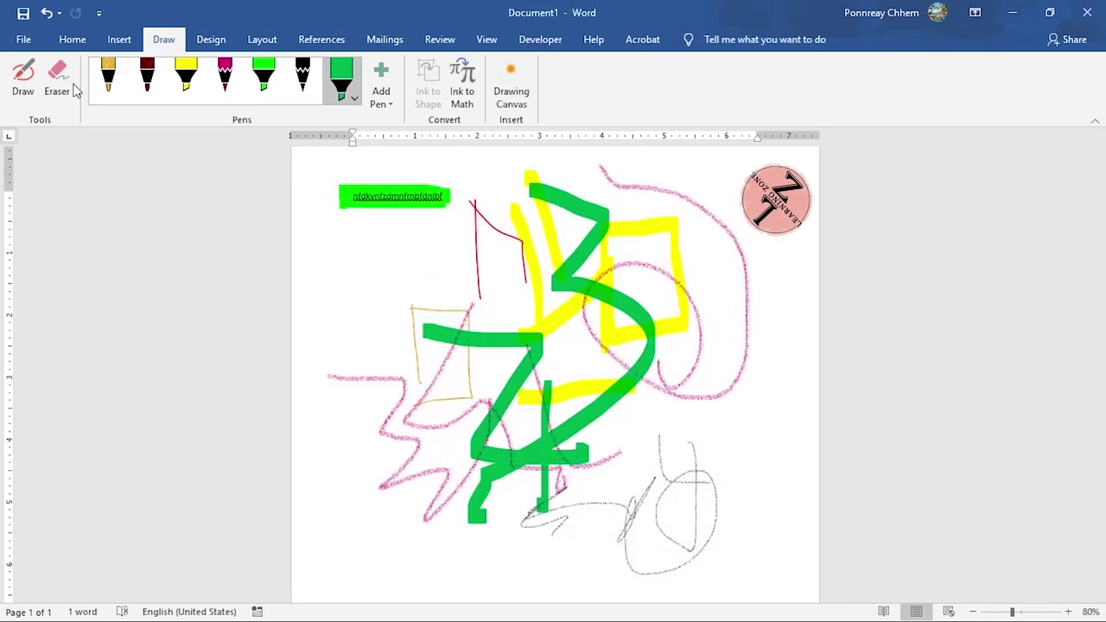
left_click(57, 79)
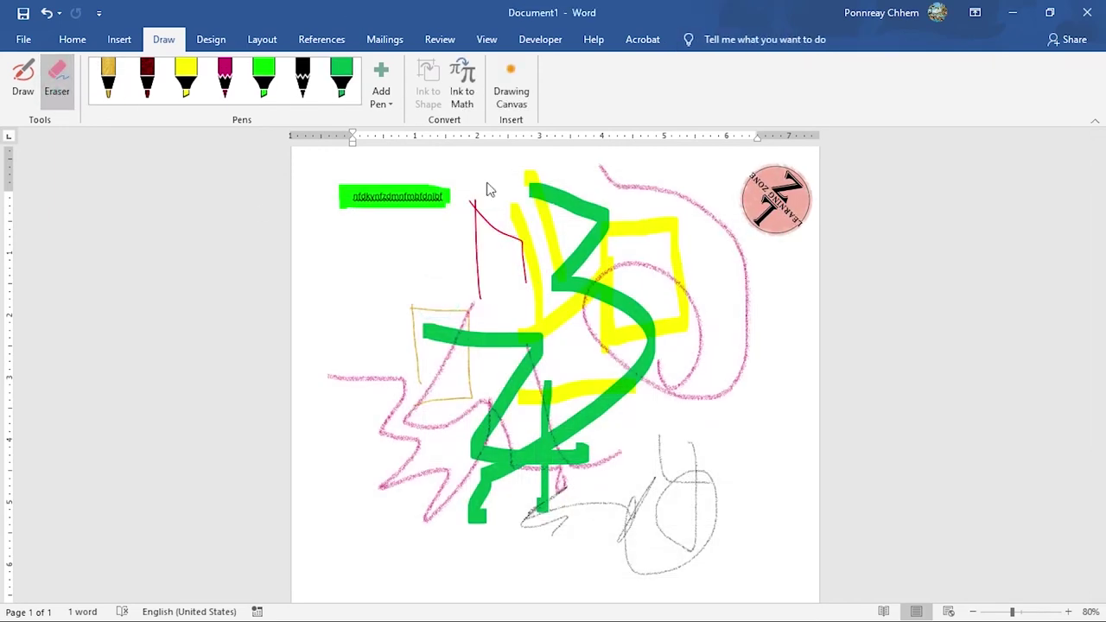
mouse_move(488, 189)
left_mouse_down()
mouse_move(464, 430)
mouse_move(641, 436)
mouse_move(666, 501)
left_mouse_up()
left_click(353, 195)
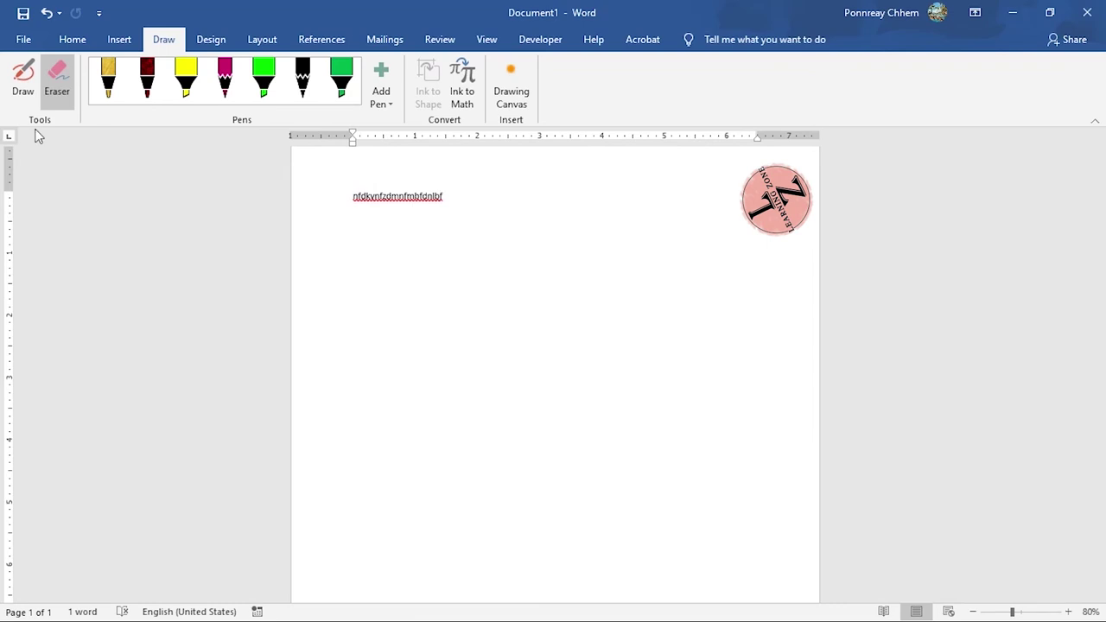
Step: Draw a large green highlighter 3 below the text and a pink pencil zigzag beside it
left_click(19, 89)
left_click_drag(435, 245, 465, 469)
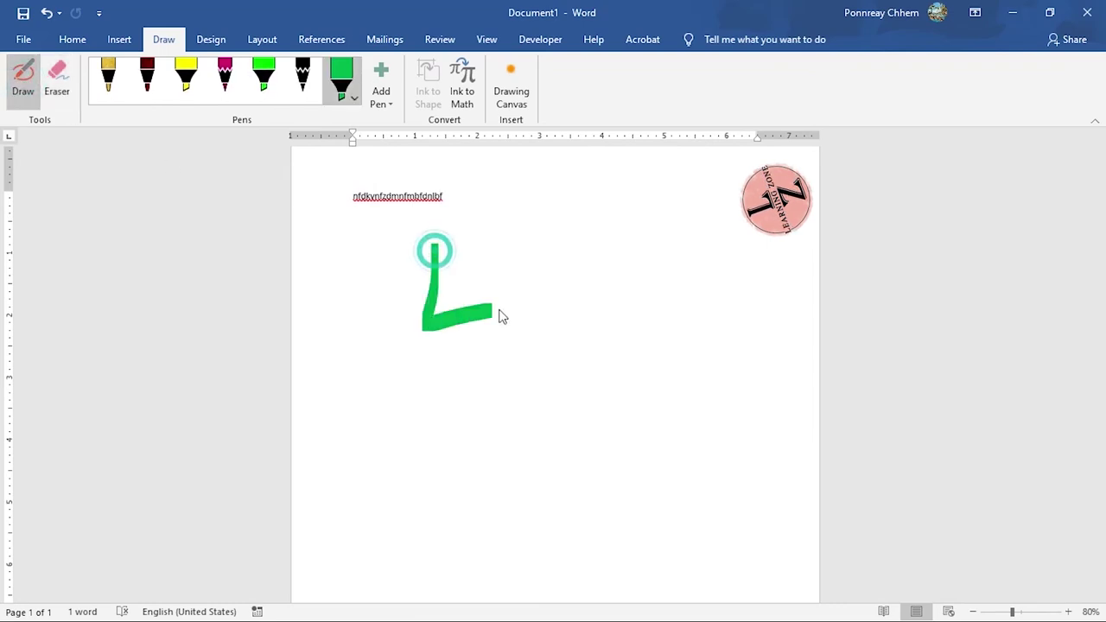
left_click(224, 78)
left_click_drag(496, 244, 551, 427)
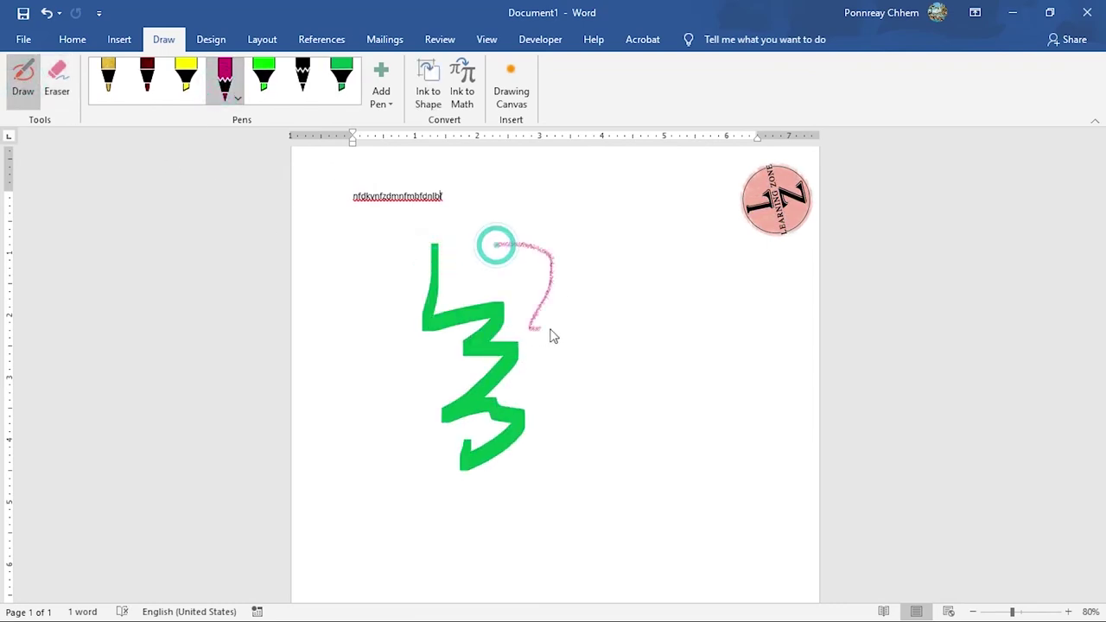
Step: Draw three dark red wavy lines to the right of the pink zigzag
left_click(147, 76)
left_click_drag(578, 202, 621, 397)
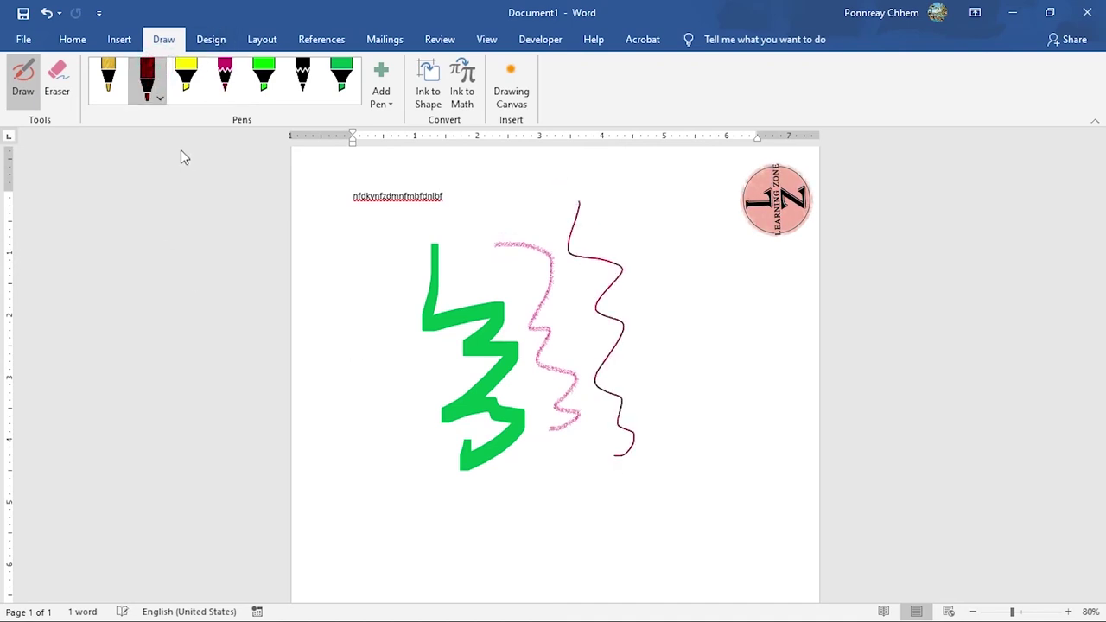
left_click_drag(640, 241, 710, 421)
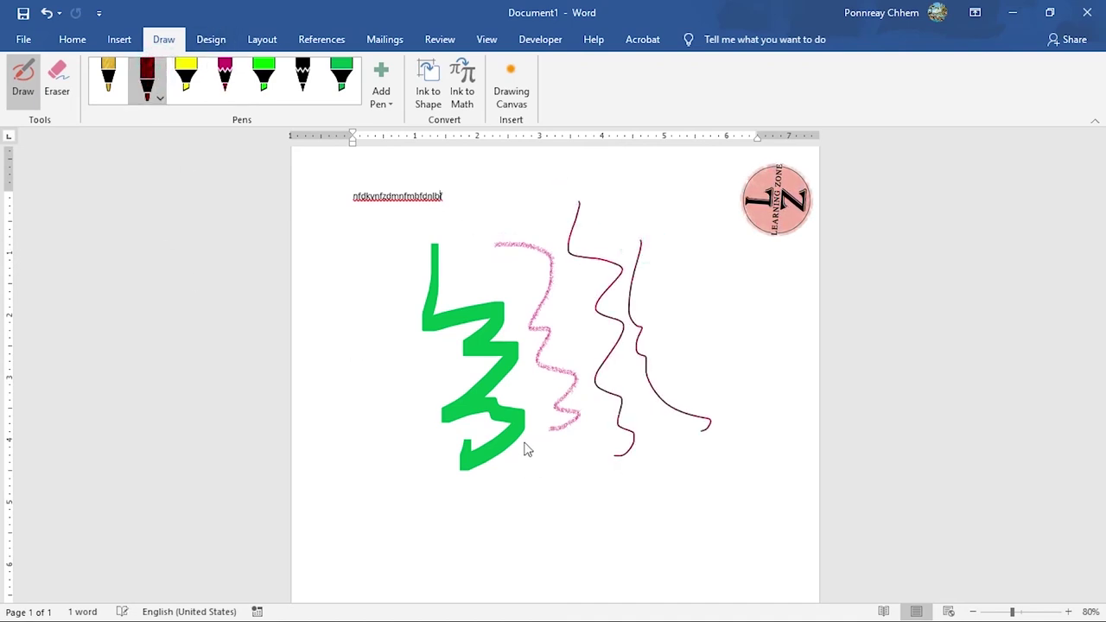
left_click_drag(671, 177, 637, 383)
scroll(632, 383, "down", 1)
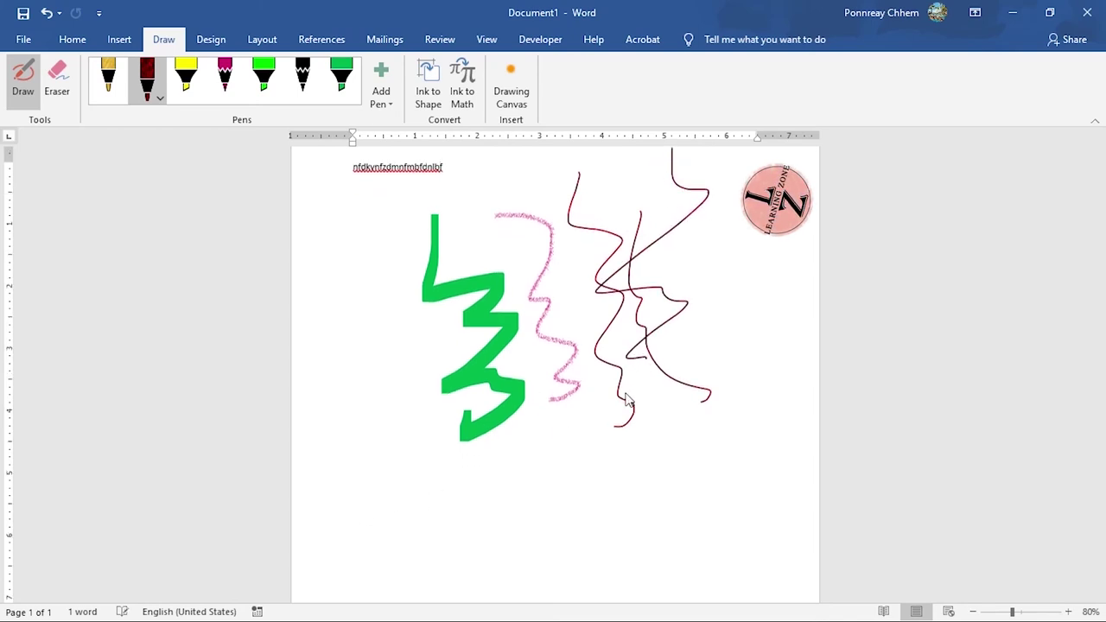
scroll(630, 406, "down", 5)
scroll(635, 416, "down", 1)
scroll(644, 428, "up", 2)
scroll(661, 458, "down", 3)
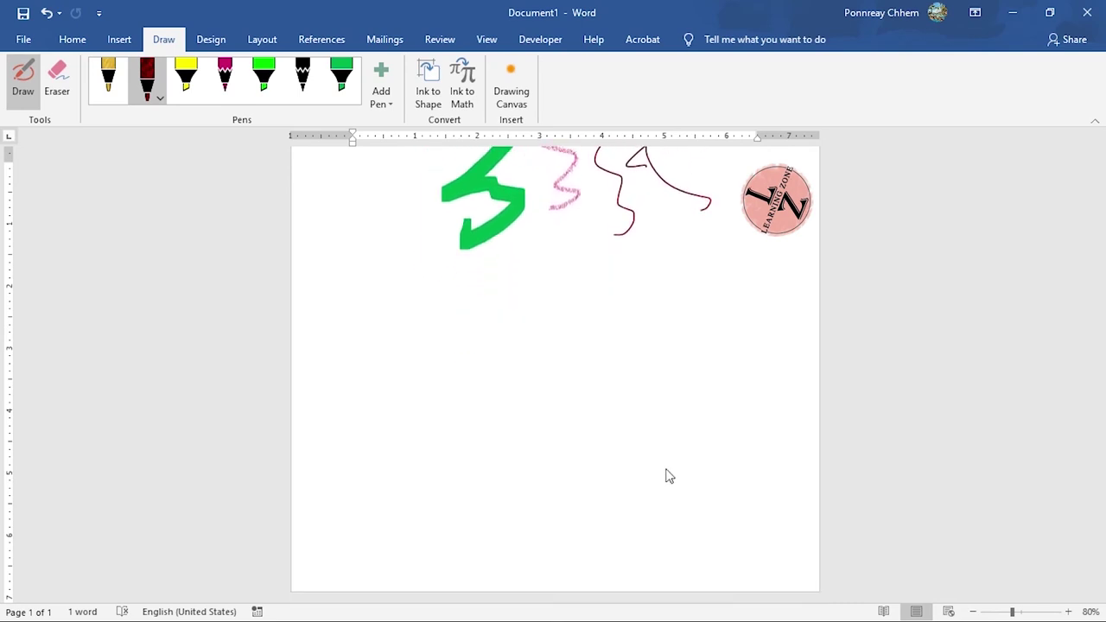
scroll(661, 519, "up", 1)
left_click(112, 90)
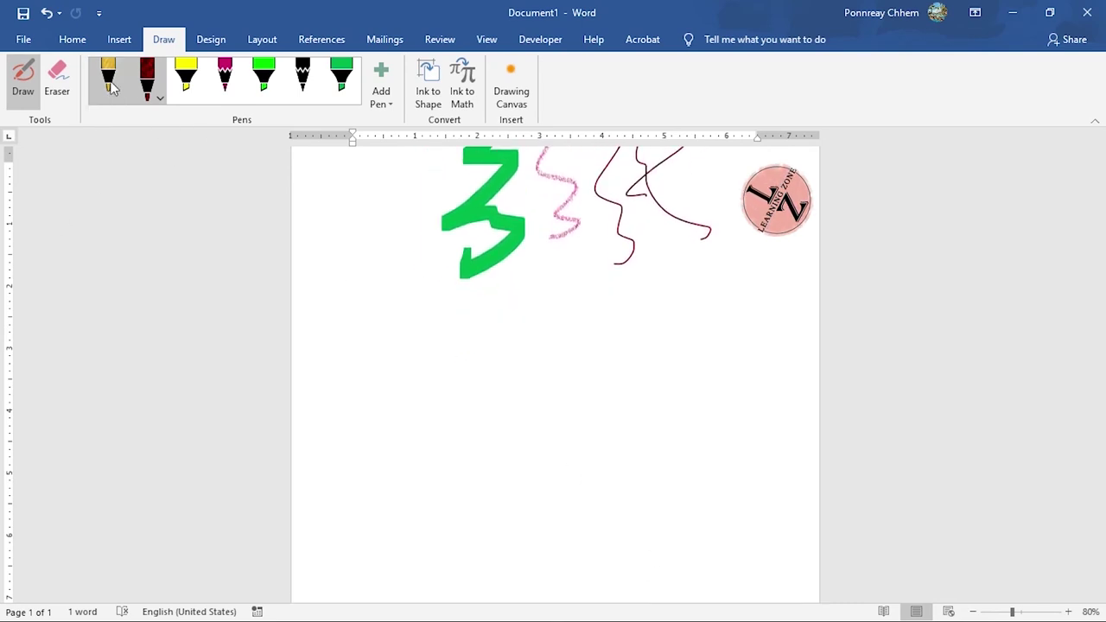
Step: Change the dark red pen's colour to turquoise
left_click(151, 91)
left_click(155, 95)
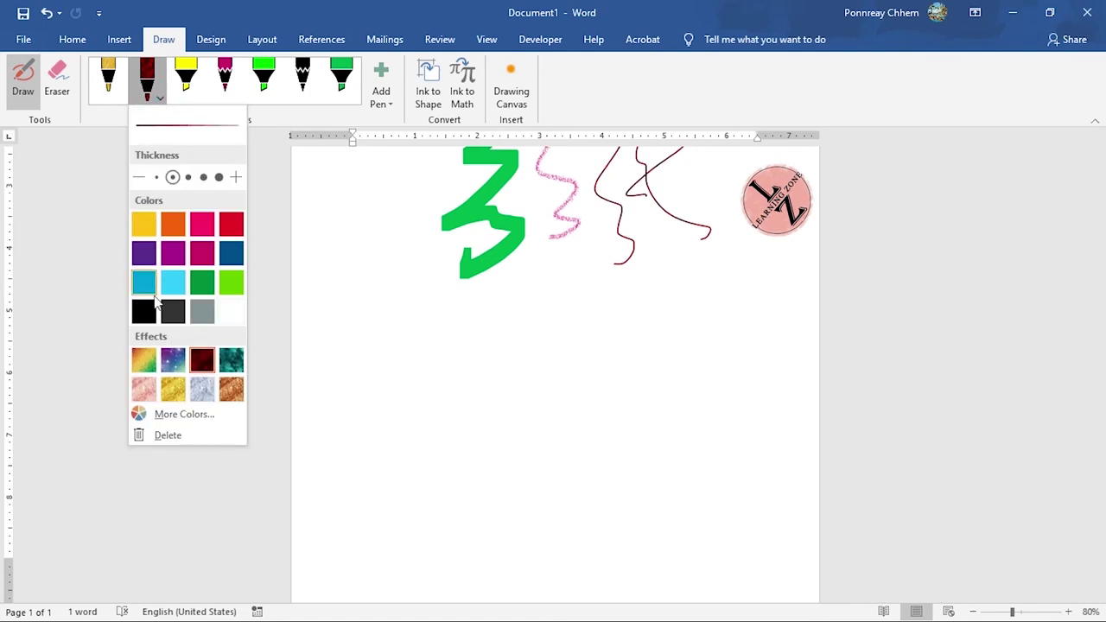
left_click(144, 281)
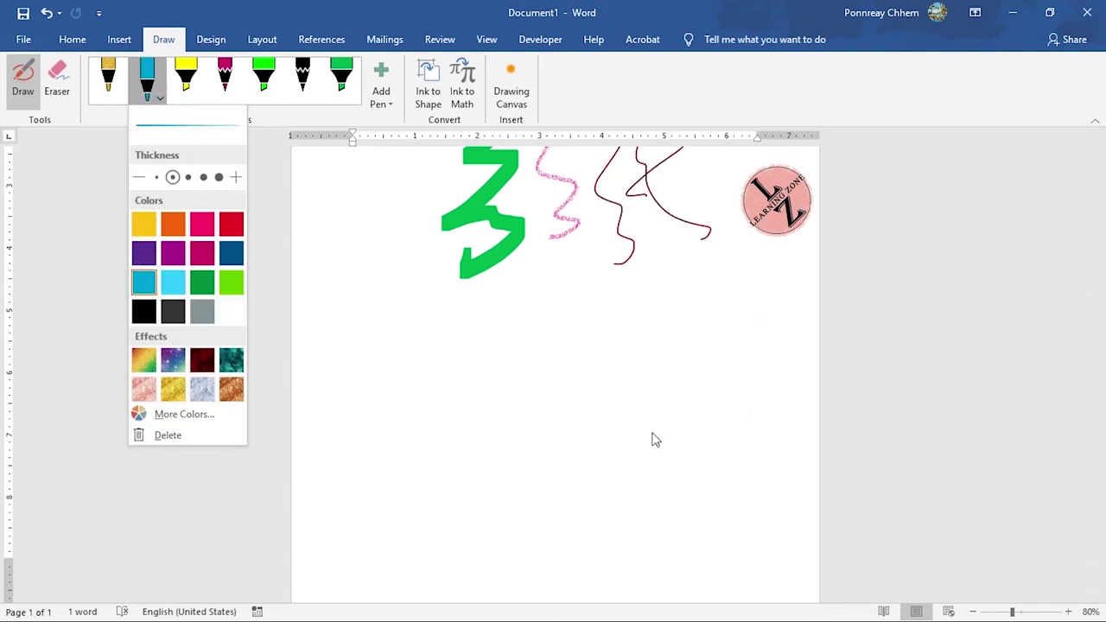
left_click(558, 441)
Step: Draw a turquoise scribble near the bottom of the page
mouse_move(558, 441)
left_mouse_down()
mouse_move(596, 421)
mouse_move(659, 471)
left_mouse_up()
scroll(311, 299, "up", 2)
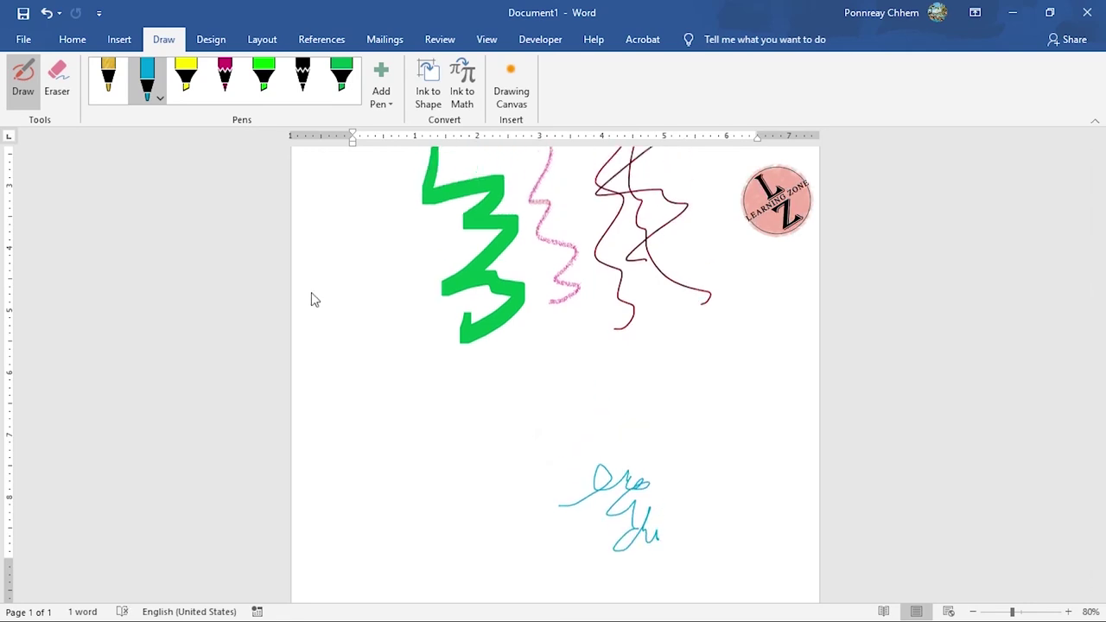
scroll(407, 234, "up", 2)
scroll(407, 257, "up", 1)
scroll(398, 263, "up", 2)
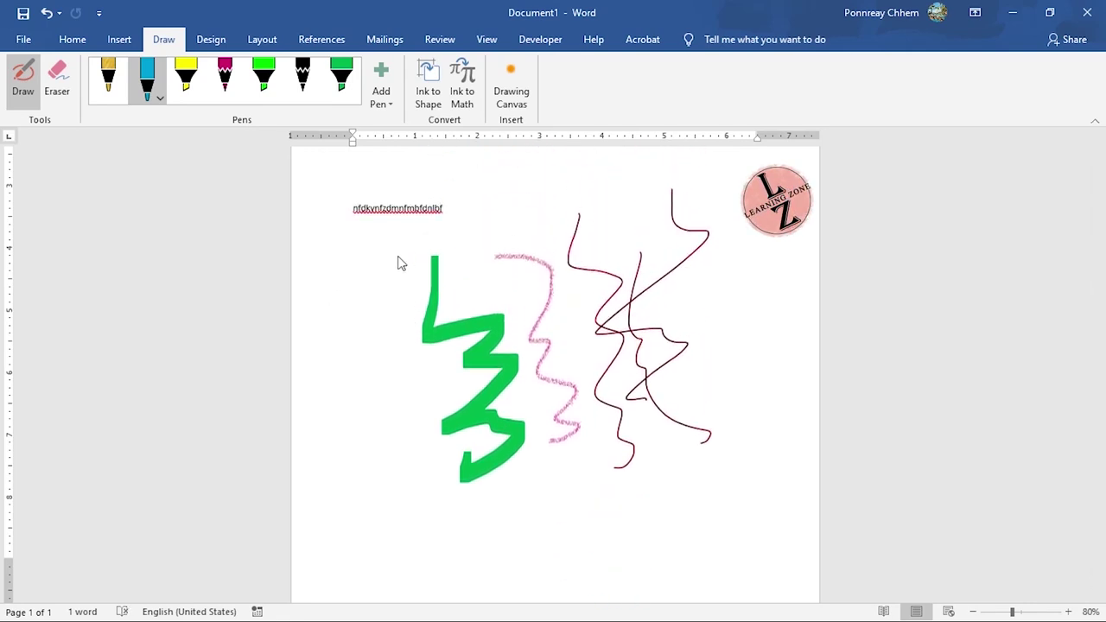